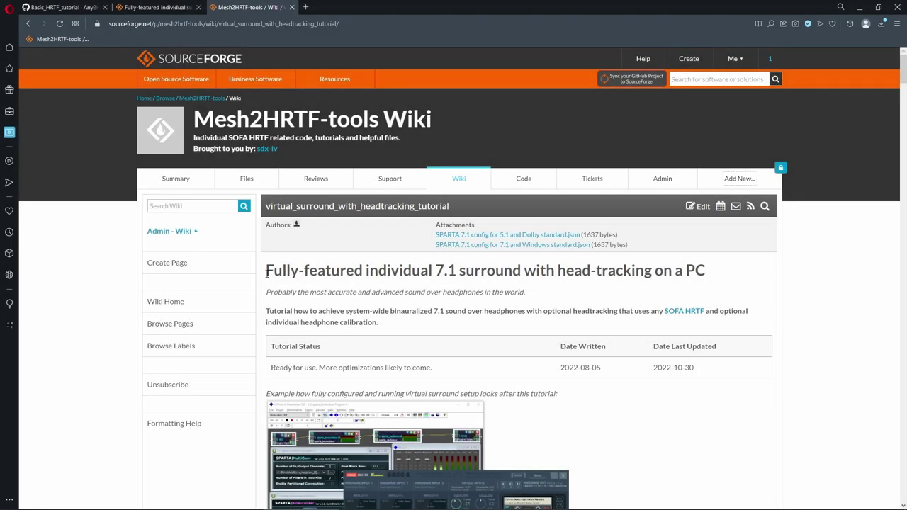
Step: Highlight the 7.1 surround tutorial's main heading, then clear the selection
drag(266, 270, 717, 278)
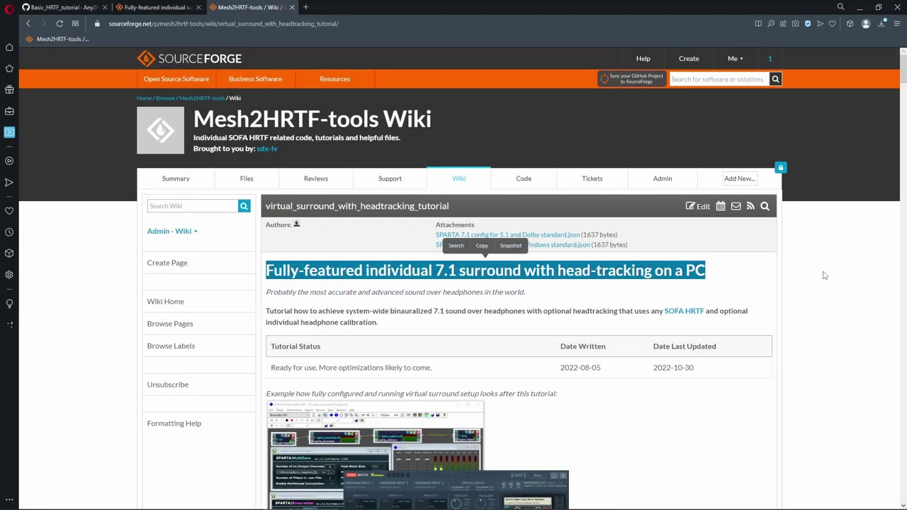
click(842, 275)
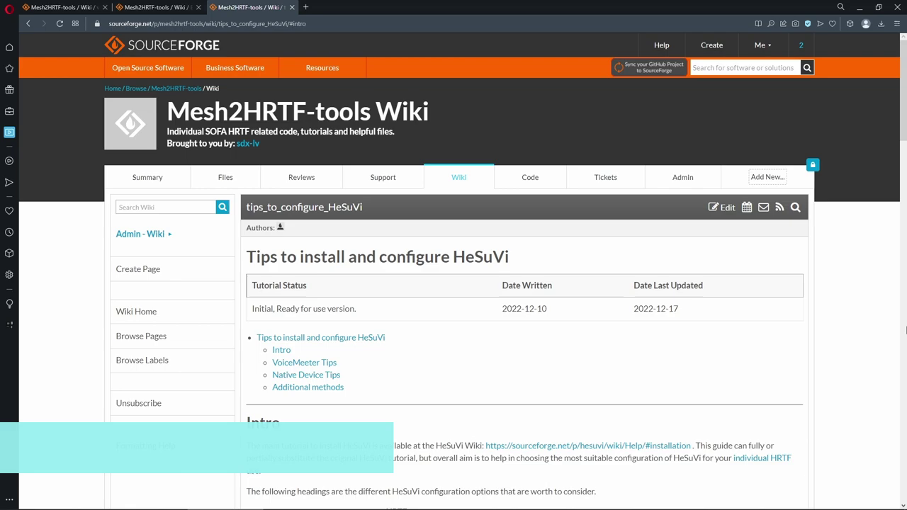
Step: Open the Equalizer APO SourceForge page in a new tab and start its download
scroll(449, 298, down, 4)
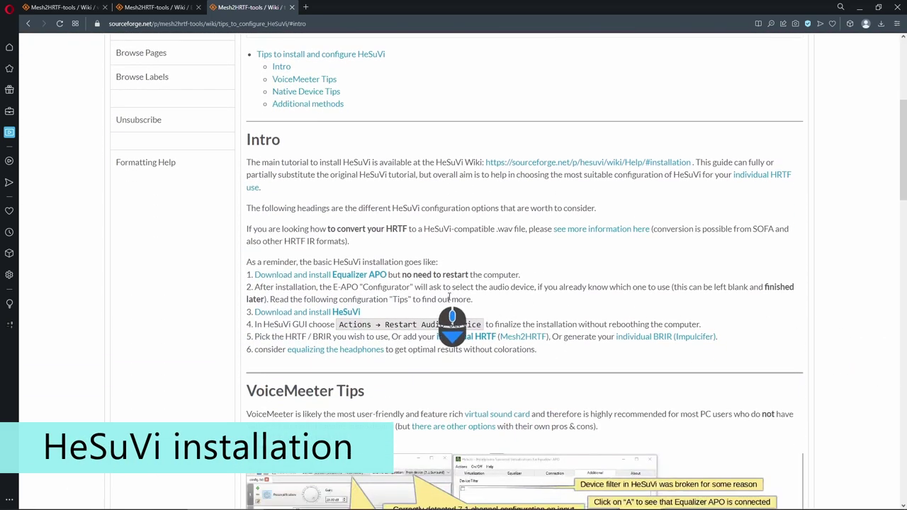
right_click(317, 275)
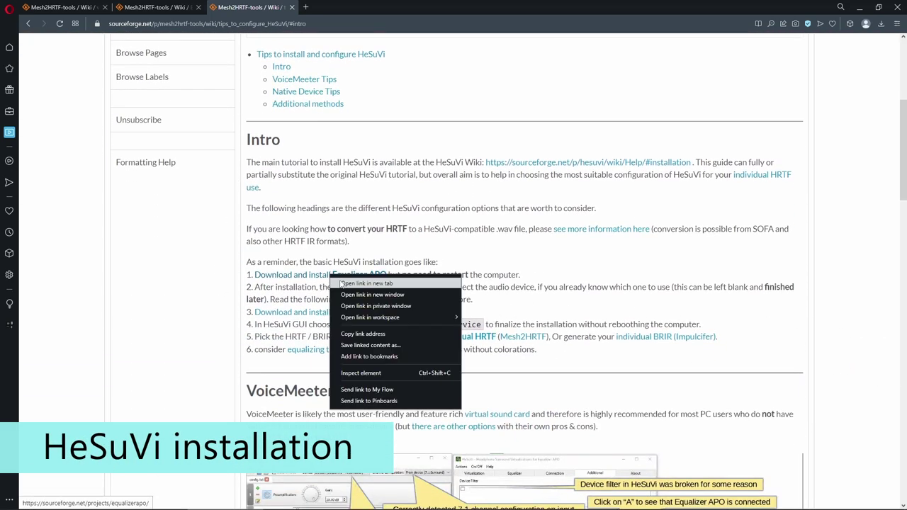
click(340, 284)
click(319, 8)
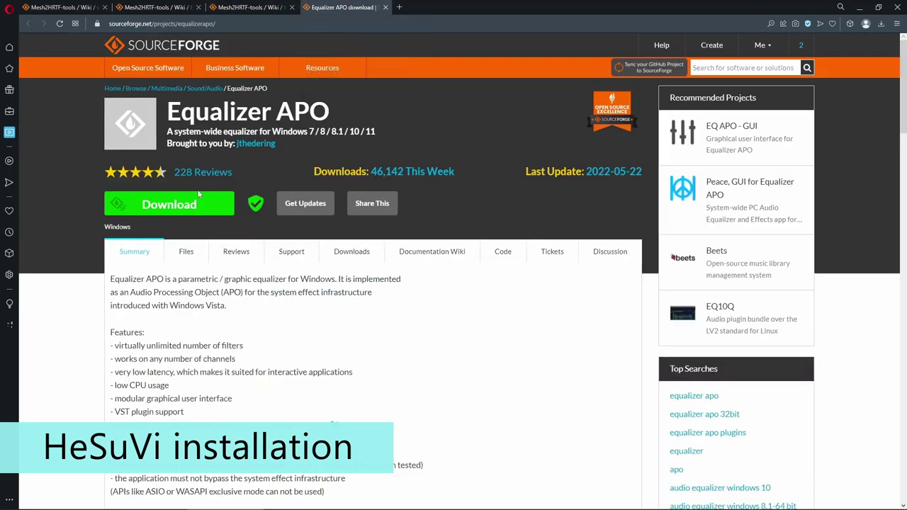
click(172, 203)
Step: Open the HeSuVi 2.0.0.1 SourceForge page from the wiki in a new tab and start its download
click(249, 7)
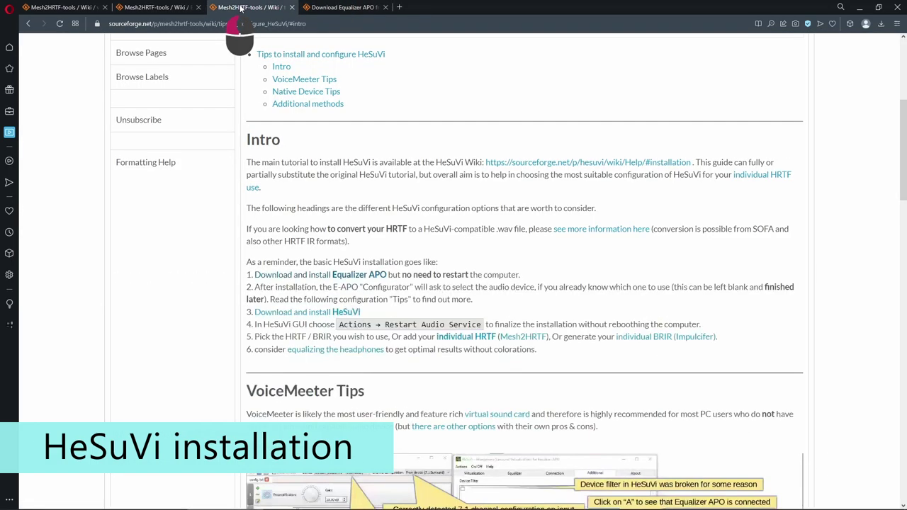
right_click(294, 312)
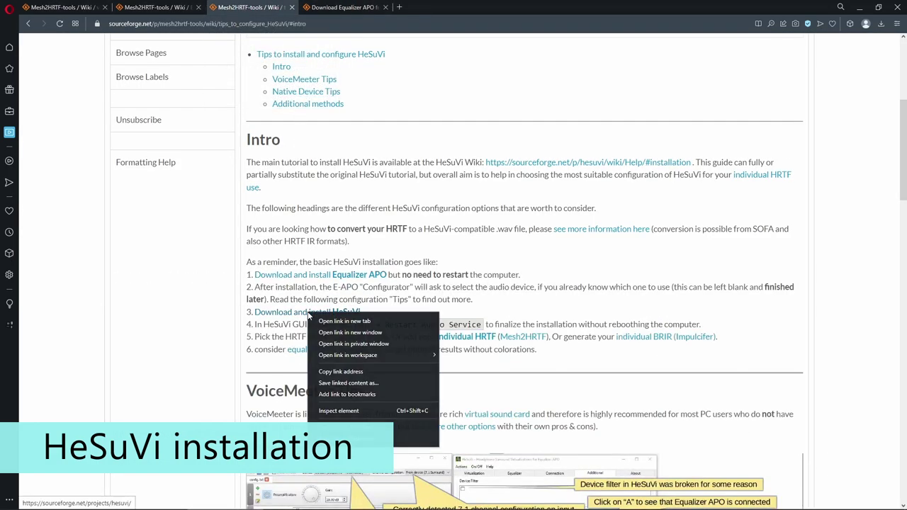
click(318, 320)
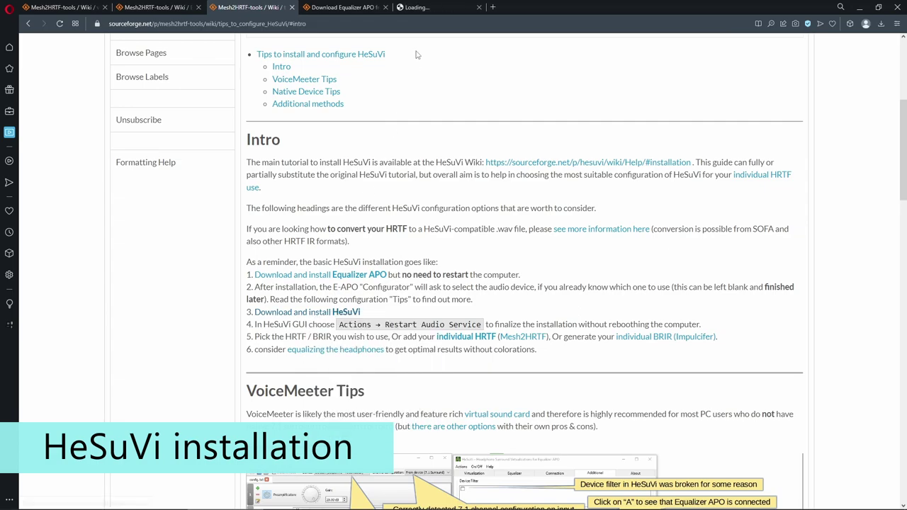
click(434, 7)
click(164, 203)
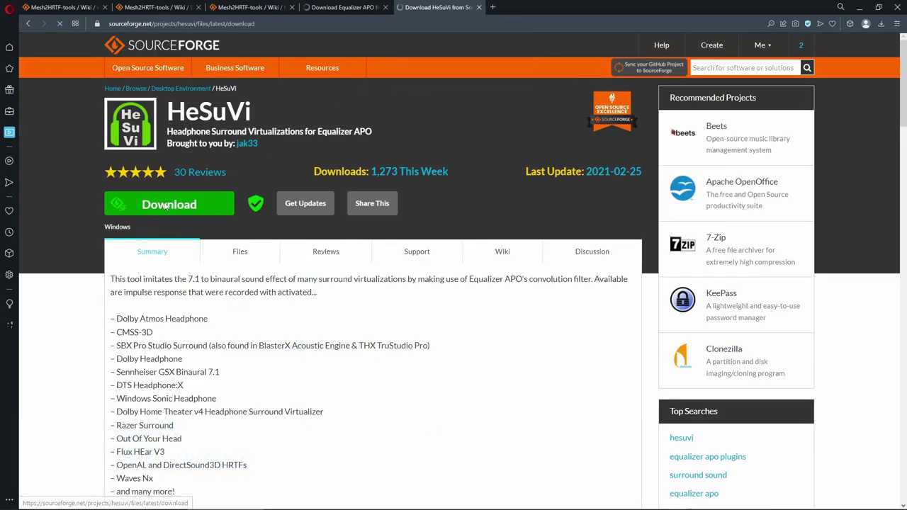
Step: Save the Equalizer APO installer exe
click(367, 241)
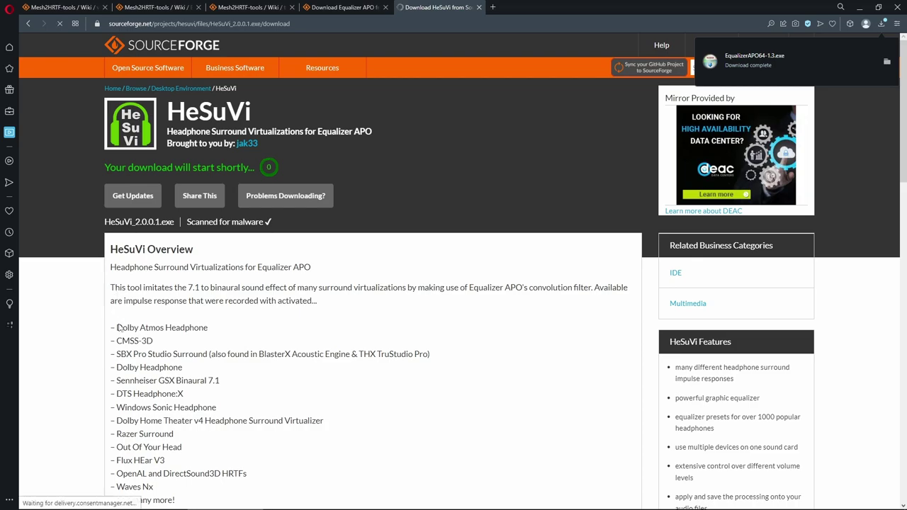
right_click(202, 445)
click(200, 451)
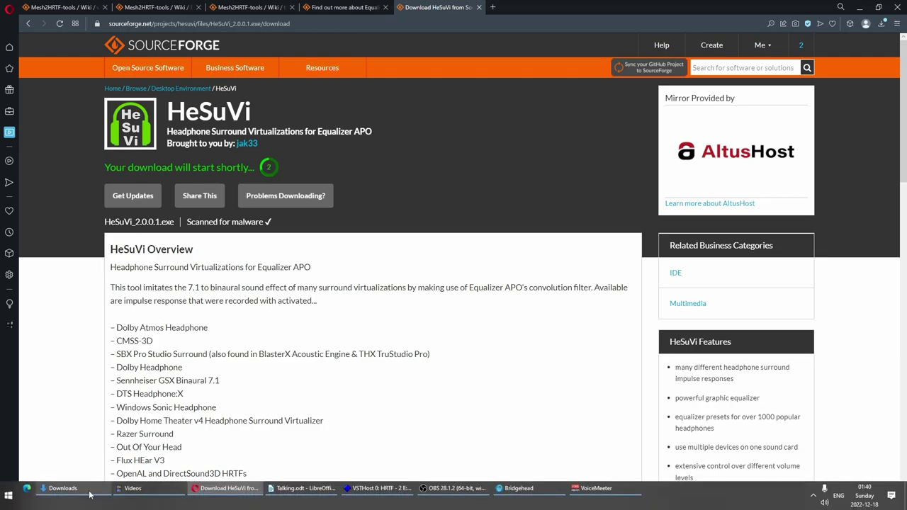
Step: Install Equalizer APO 1.3 with the default location and save the HeSuVi installer to Downloads
click(80, 494)
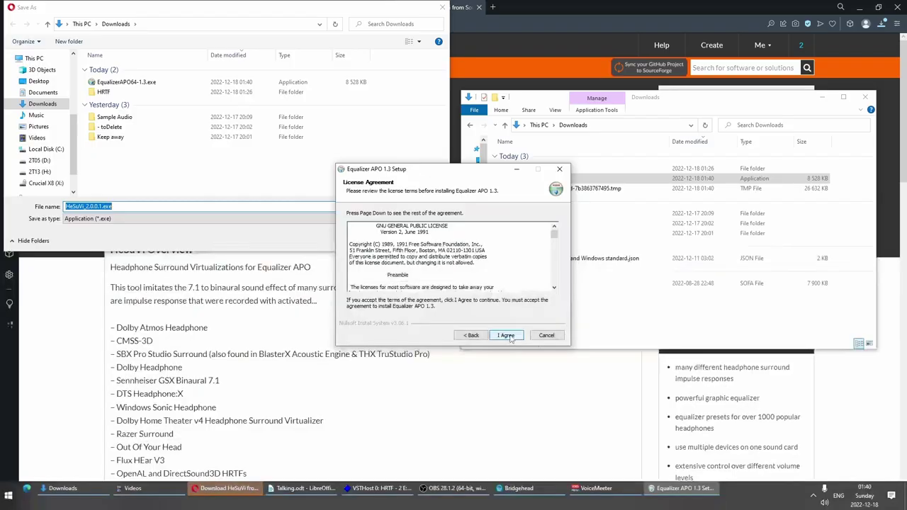
click(506, 336)
click(507, 336)
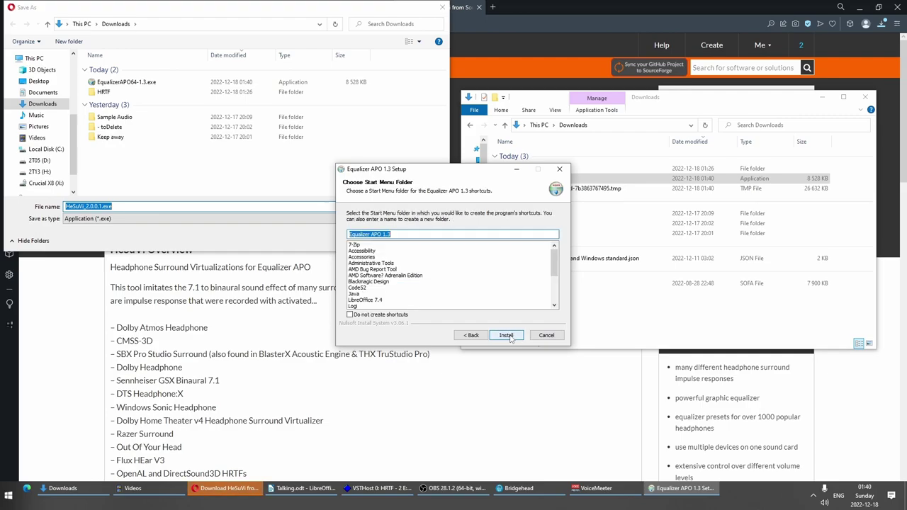
click(507, 336)
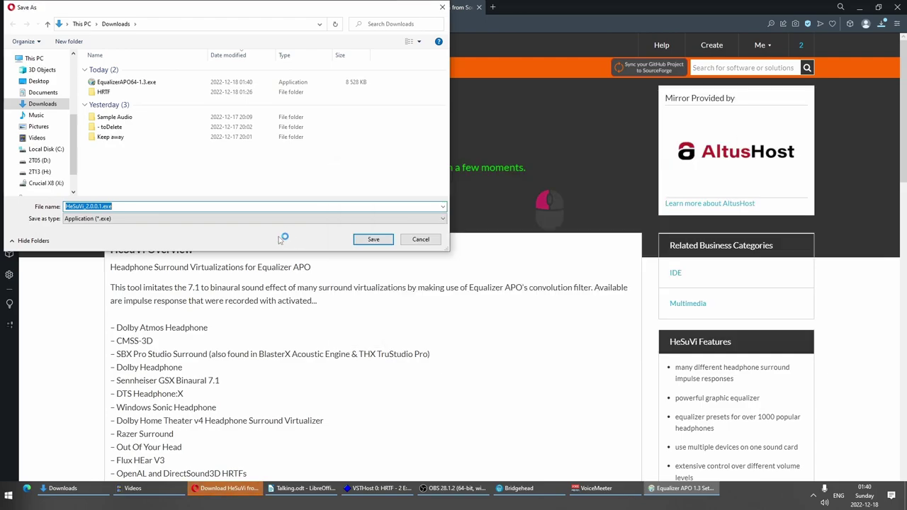
click(369, 236)
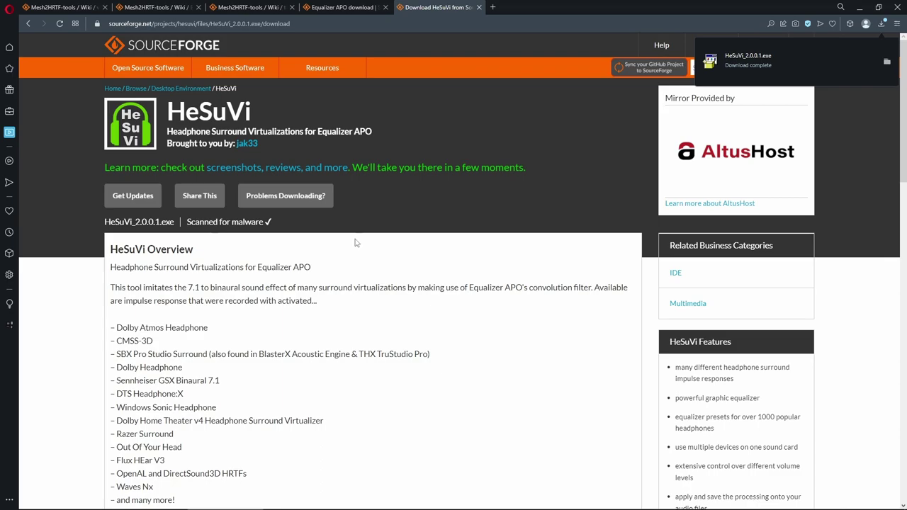
click(858, 8)
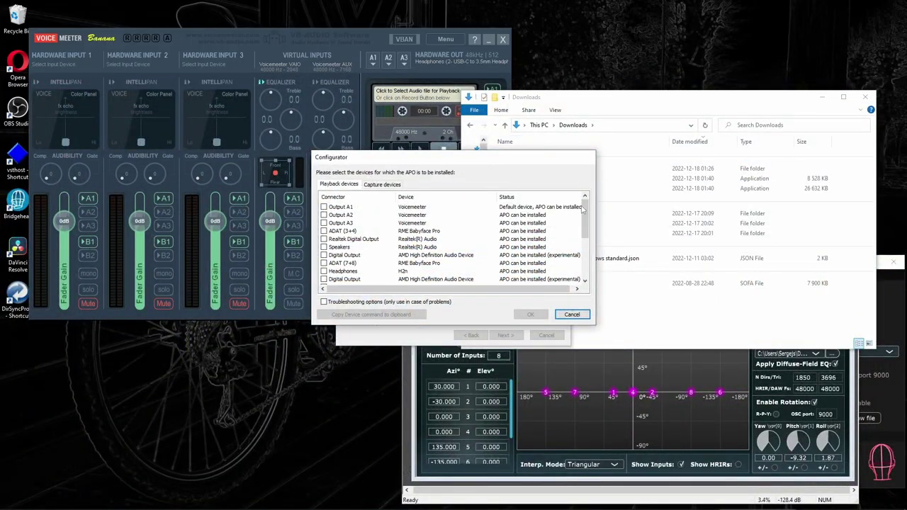
Step: Skip device selection in the Equalizer APO Configurator and finish the setup
drag(395, 157, 329, 307)
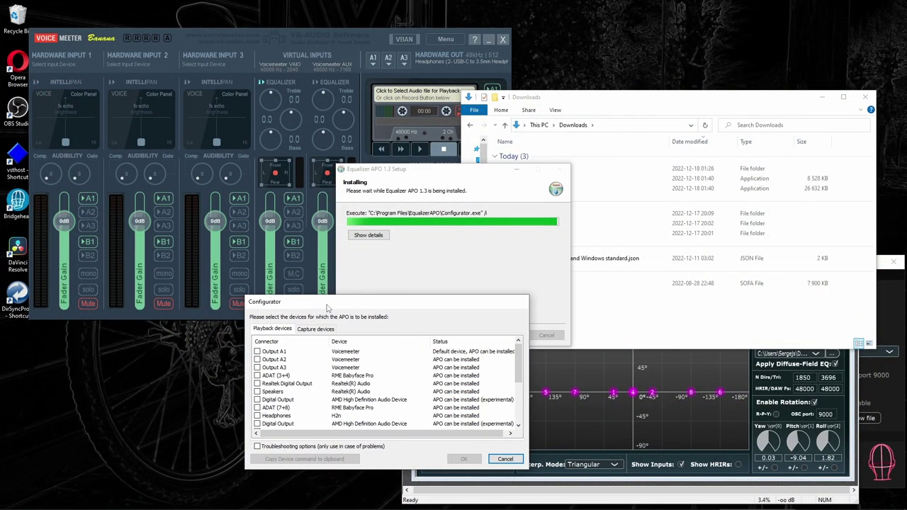
click(501, 460)
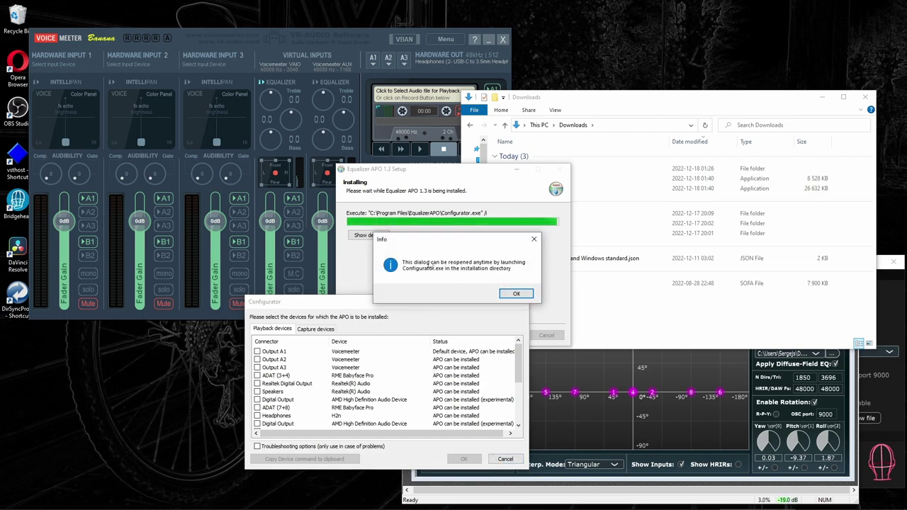
click(516, 294)
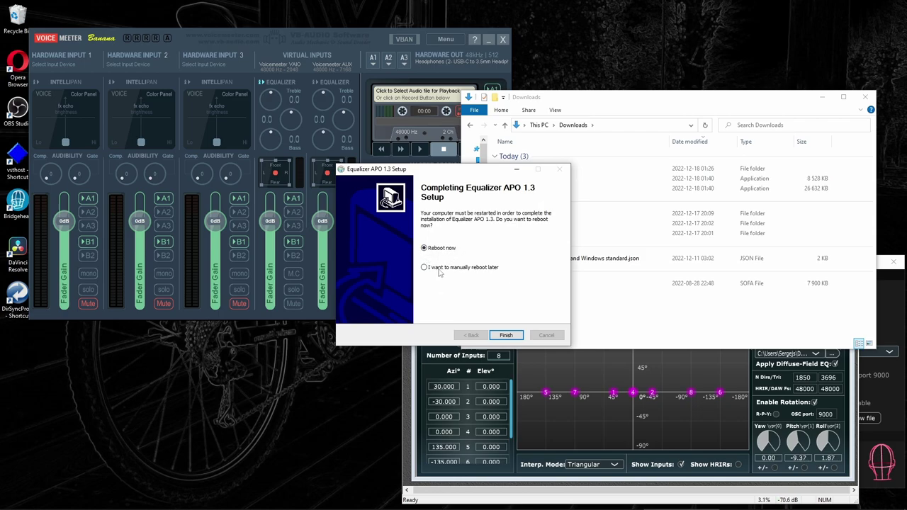
click(504, 335)
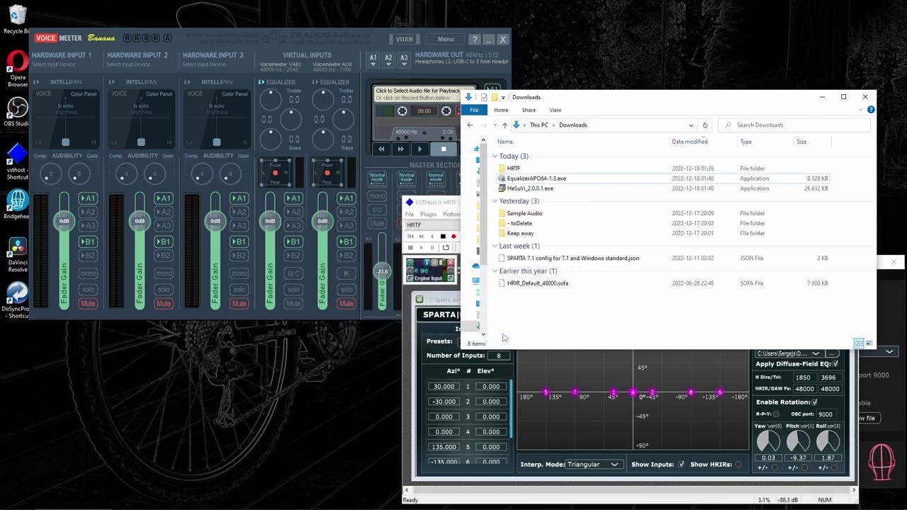
Step: Run HeSuVi_2.0.0.1.exe, unpack it into Equalizer APO's config folder, and return to the tips wiki
double_click(524, 188)
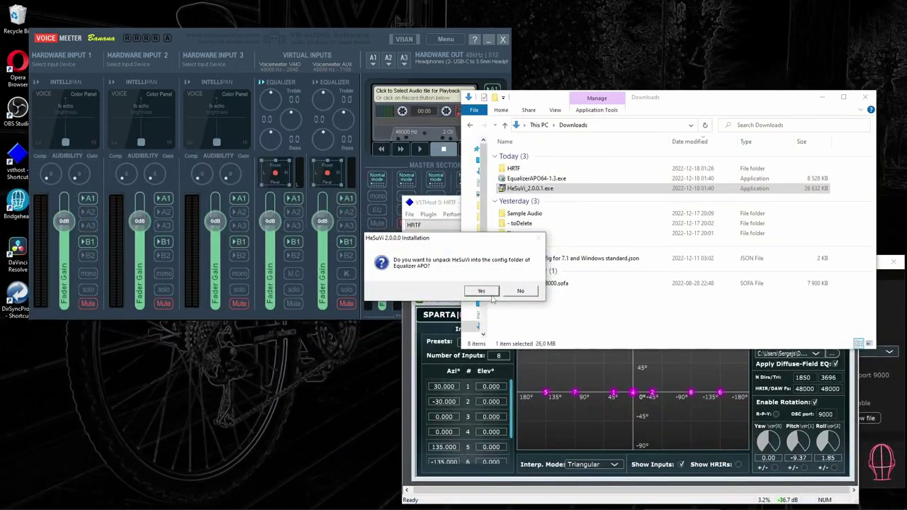
click(493, 296)
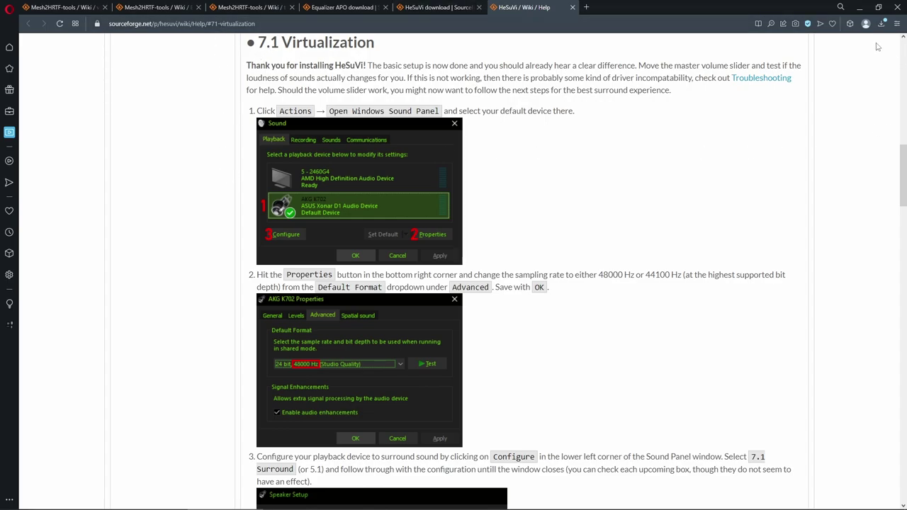
click(420, 10)
click(250, 7)
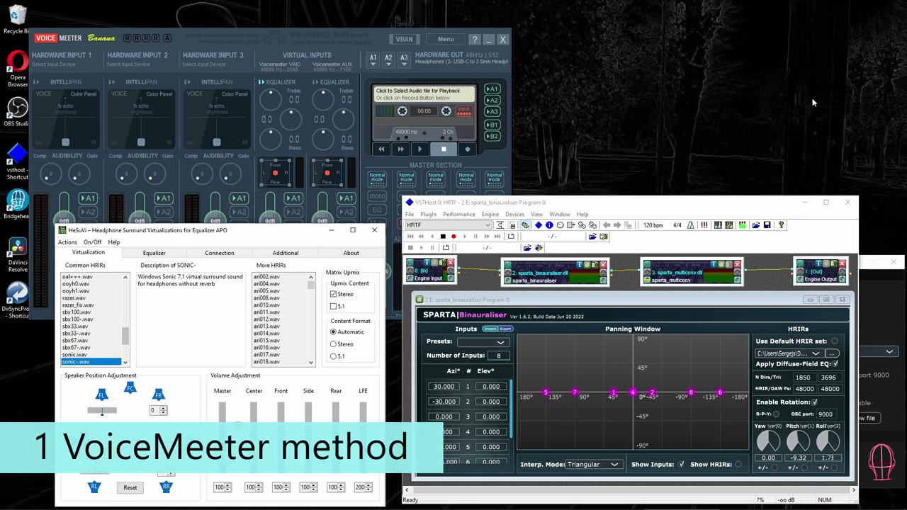
Step: Bring up VoiceMeeter and VSTHost, then open the Windows Sound settings dialog
click(244, 33)
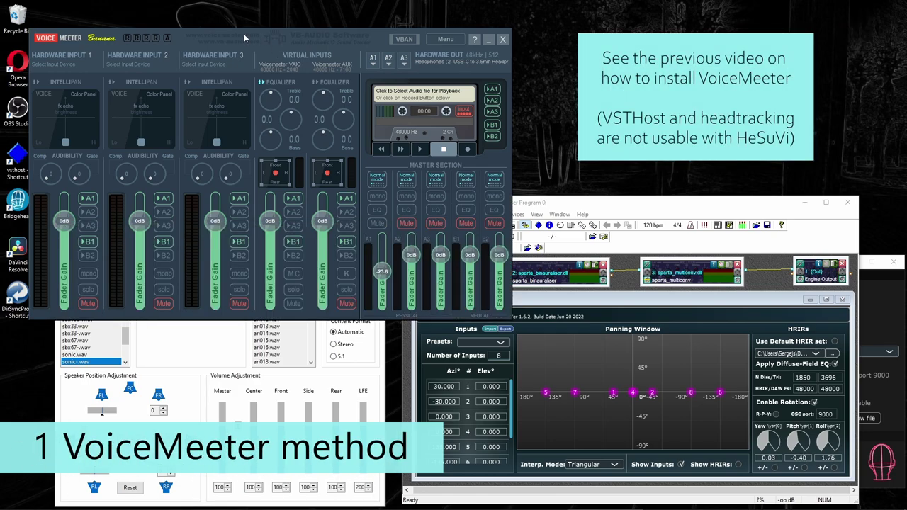
click(625, 196)
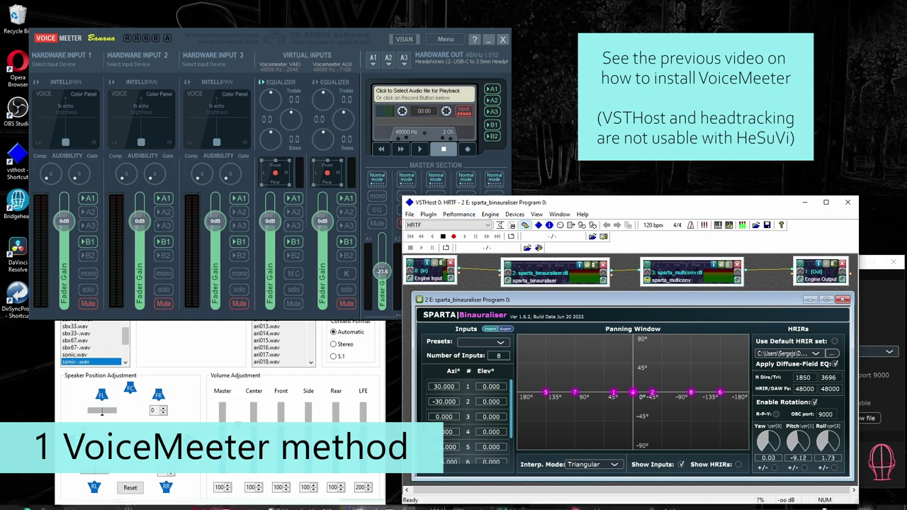
click(825, 503)
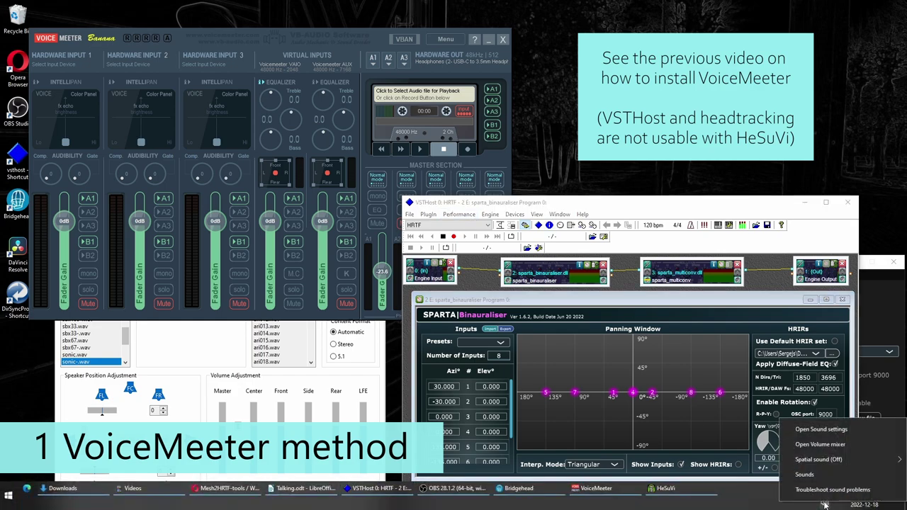
click(825, 476)
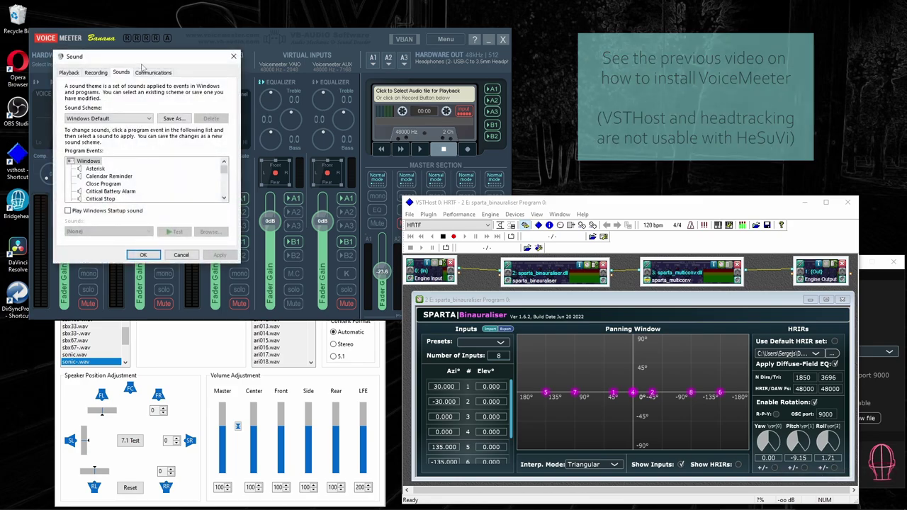
drag(78, 56, 730, 9)
Step: Confirm VoiceMeeter Input's playback speaker configuration is 7.1 Surround
click(724, 26)
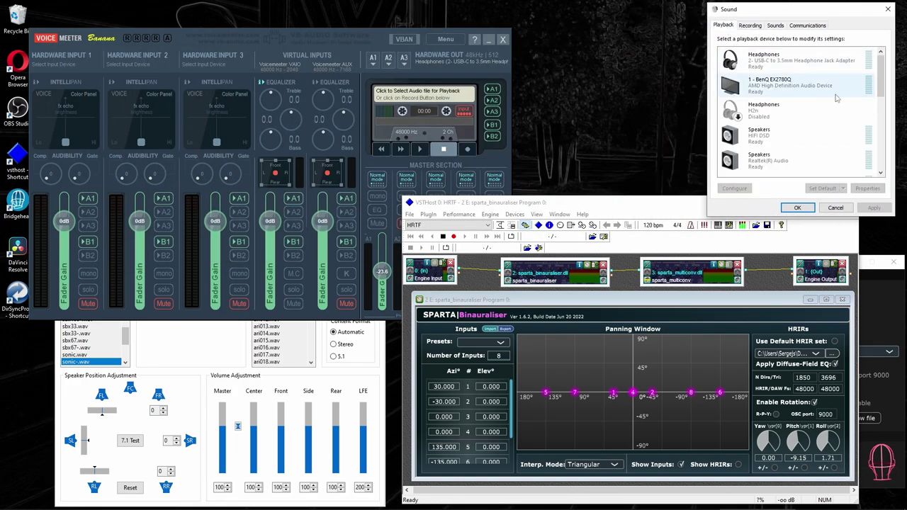
drag(881, 90, 881, 168)
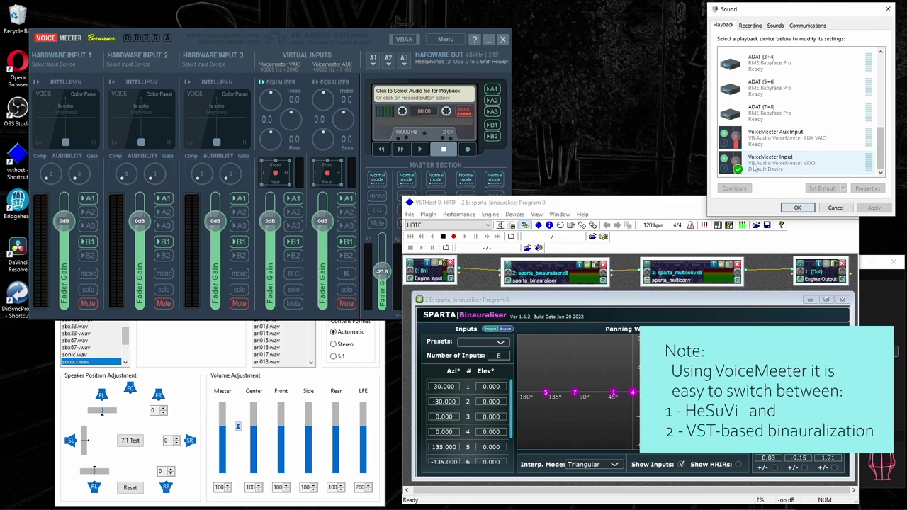
click(780, 165)
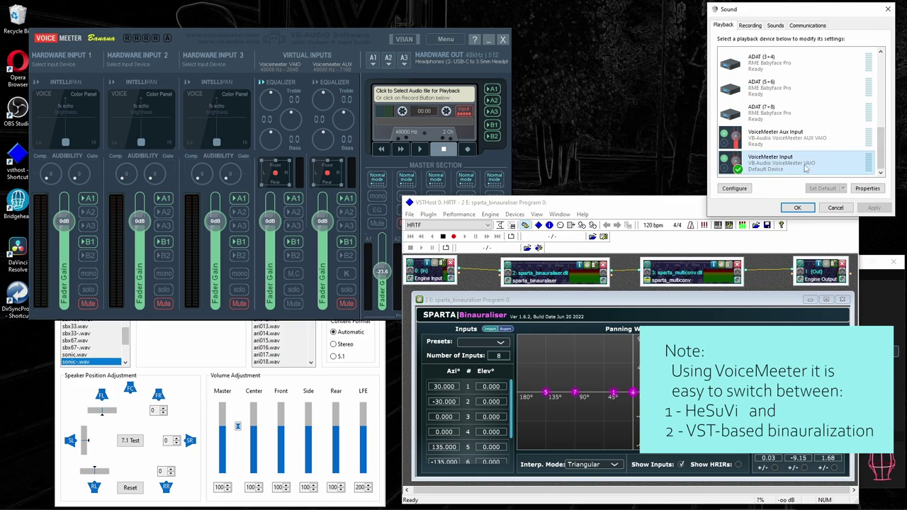
click(734, 188)
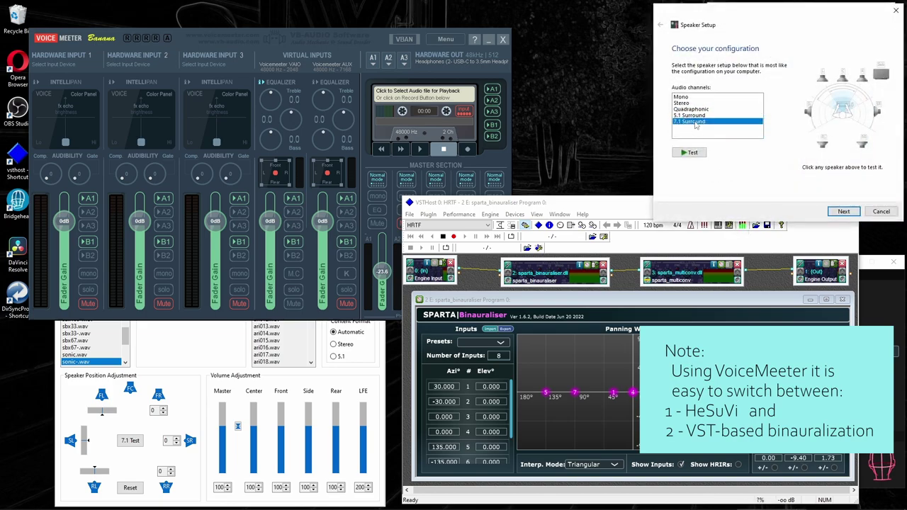
click(838, 211)
Step: In VoiceMeeter Input properties, keep spatial sound Off and the format at 24 bit, 48000 Hz
click(847, 211)
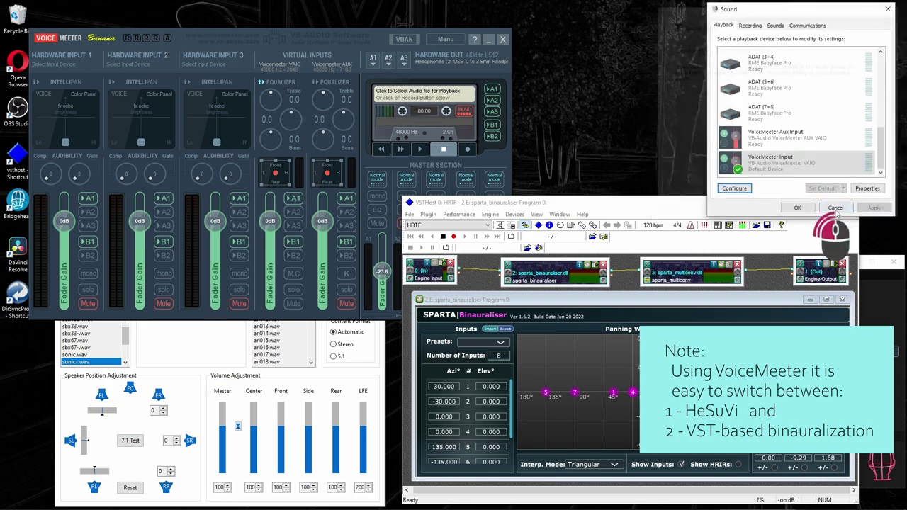
click(868, 186)
click(804, 61)
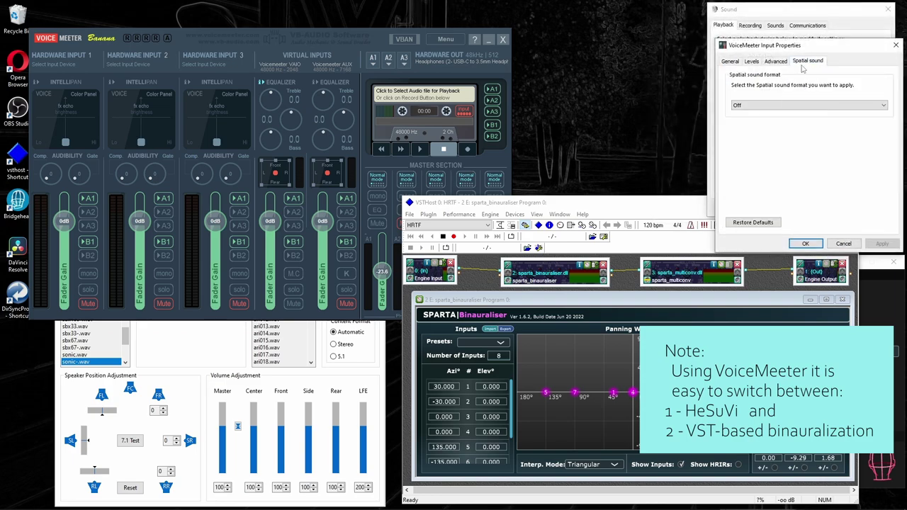
click(779, 105)
click(777, 114)
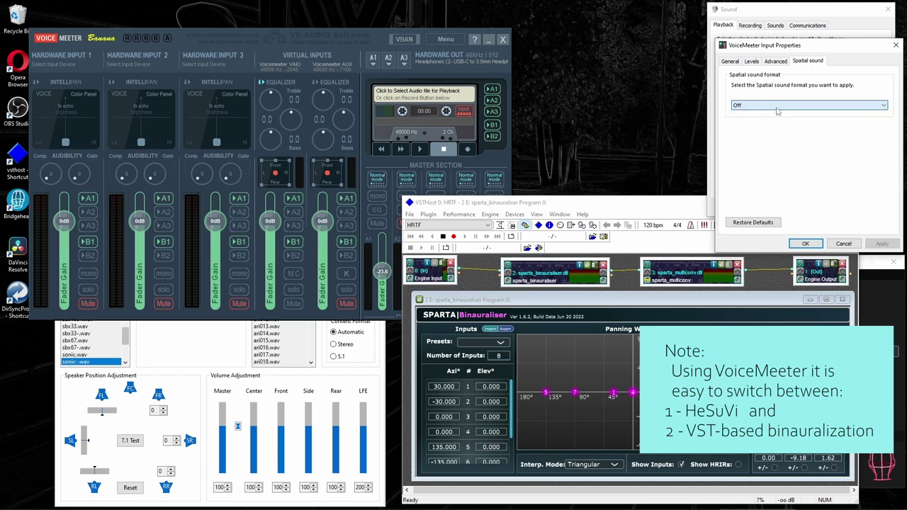
click(780, 62)
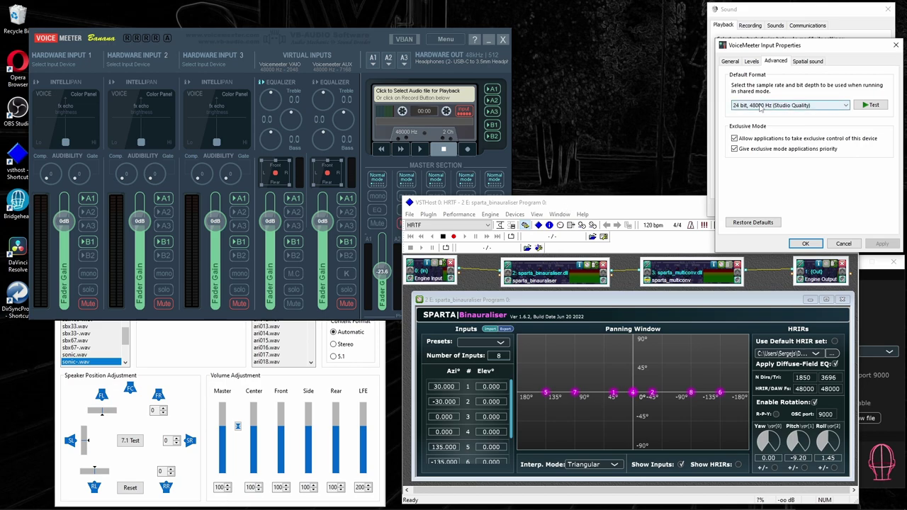
click(783, 105)
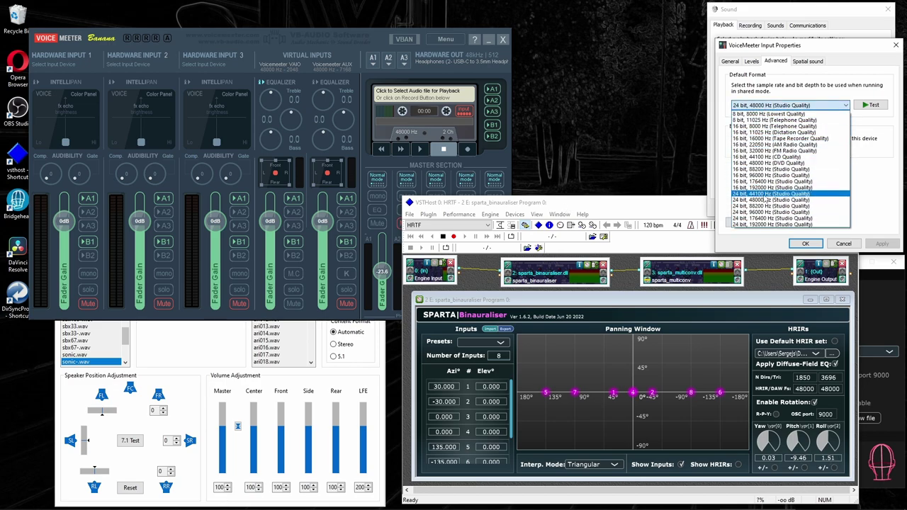
click(825, 106)
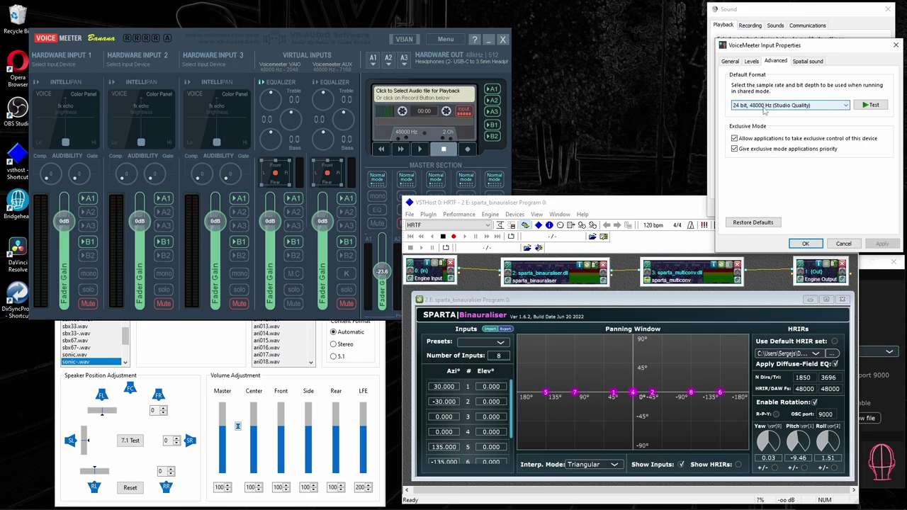
click(805, 245)
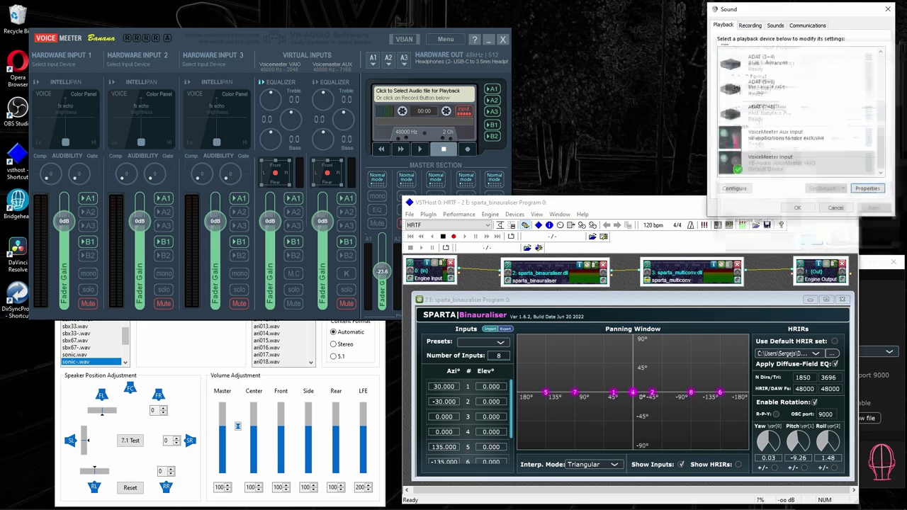
Step: Reopen VoiceMeeter Input's 7.1 speaker setup and close the VSTHost binauraliser
click(742, 186)
click(847, 201)
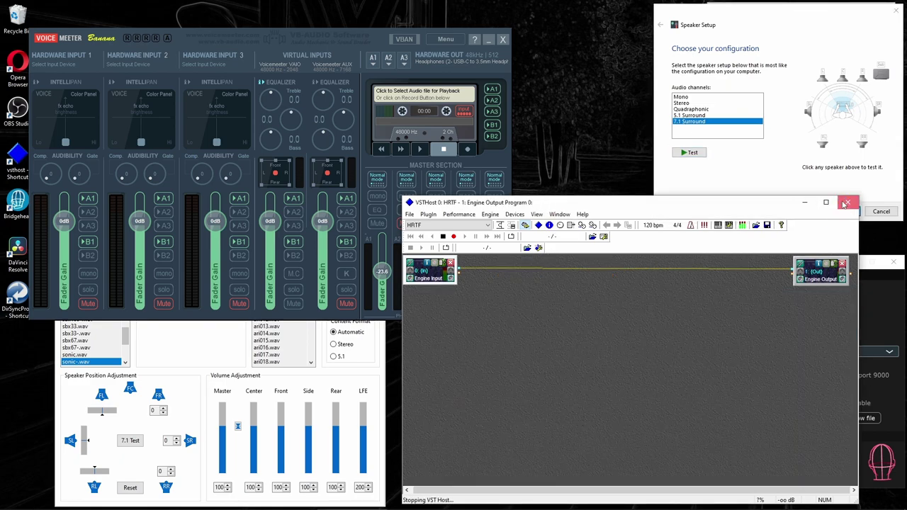
drag(214, 37, 191, 12)
click(203, 383)
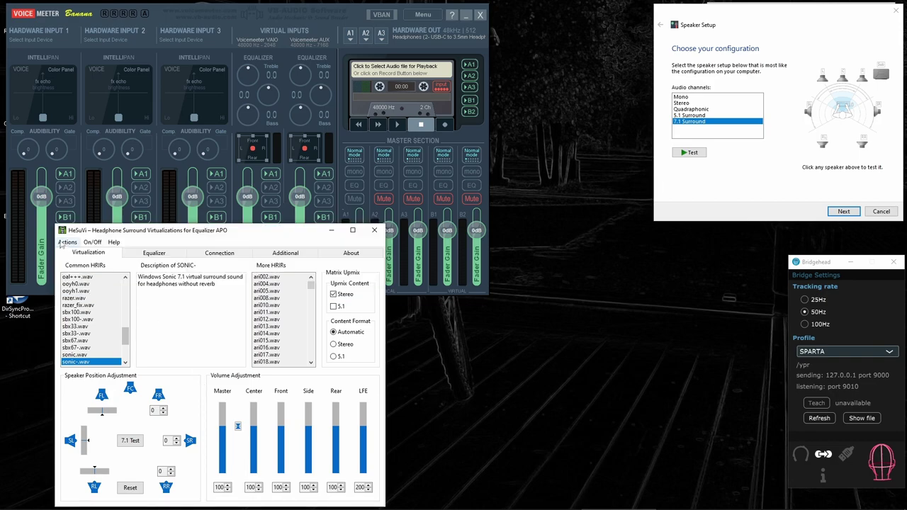
Step: Install Equalizer APO on Output A1 from HeSuVi and verify Voicemeeter shows it as BUS INSERT
click(68, 241)
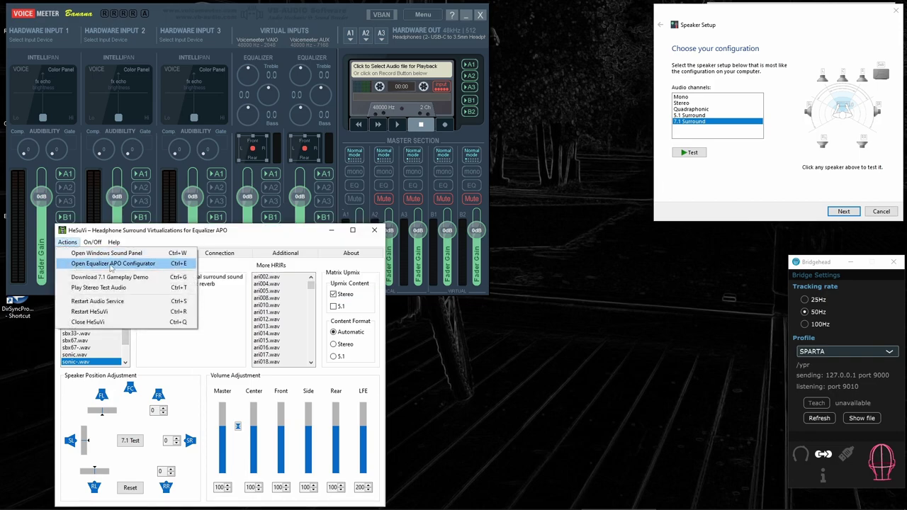
click(132, 268)
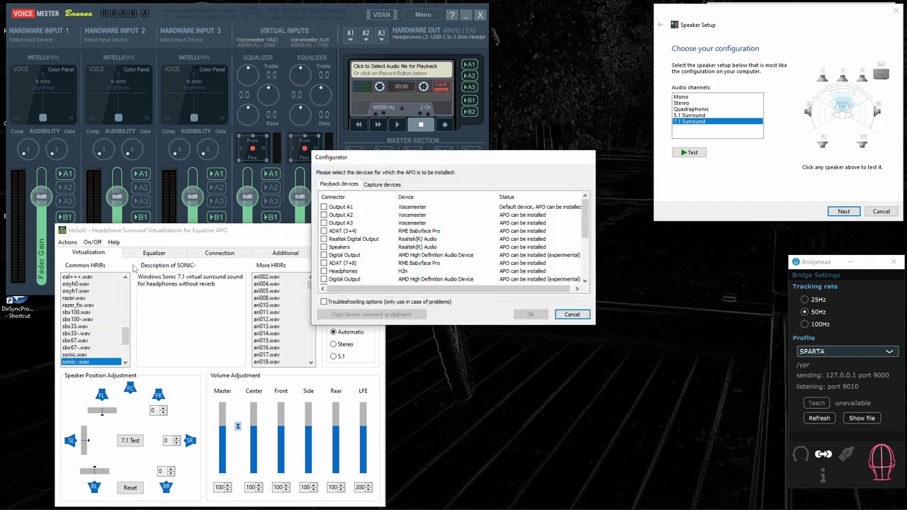
click(324, 206)
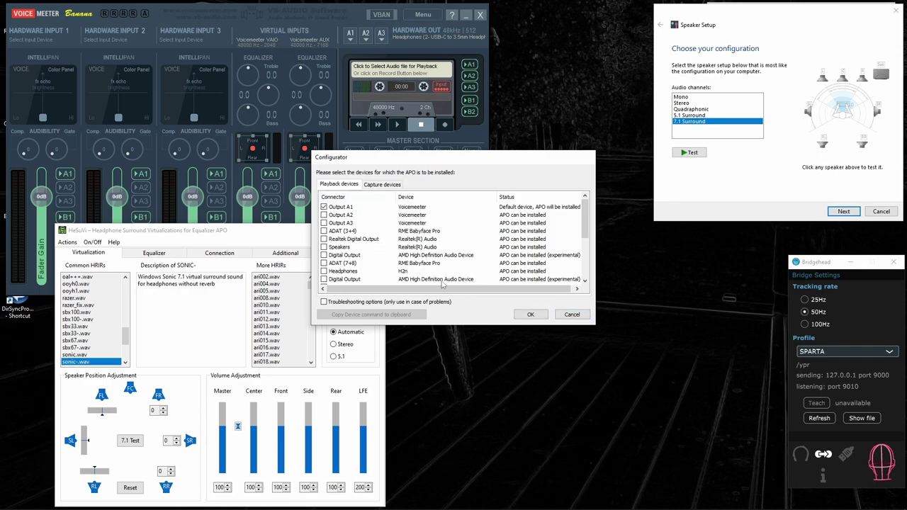
click(531, 315)
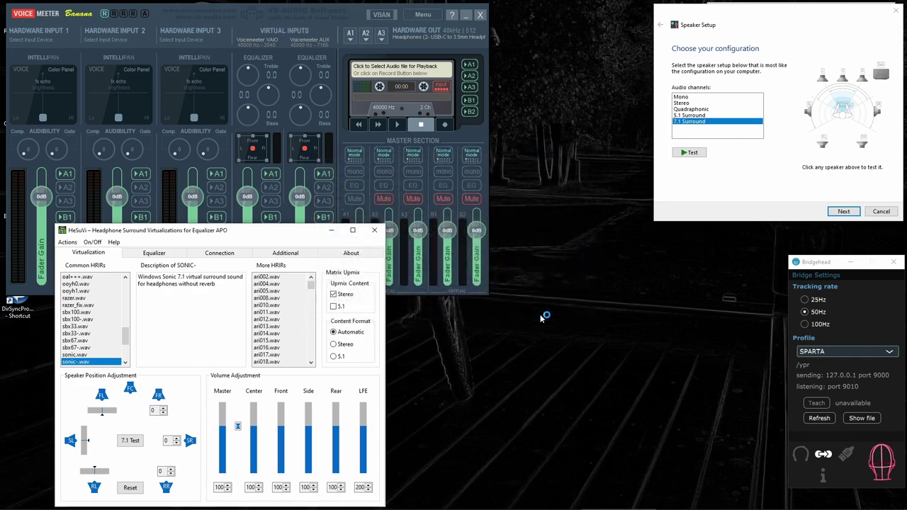
click(145, 13)
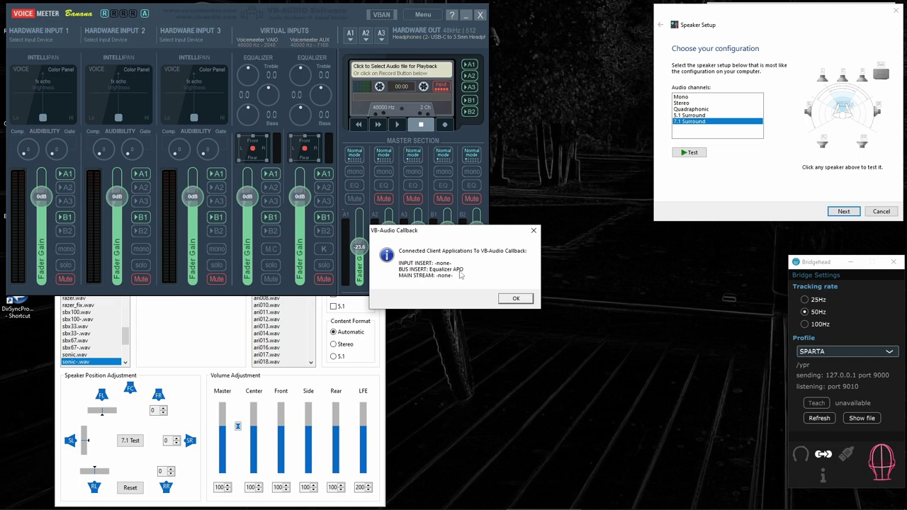
click(517, 299)
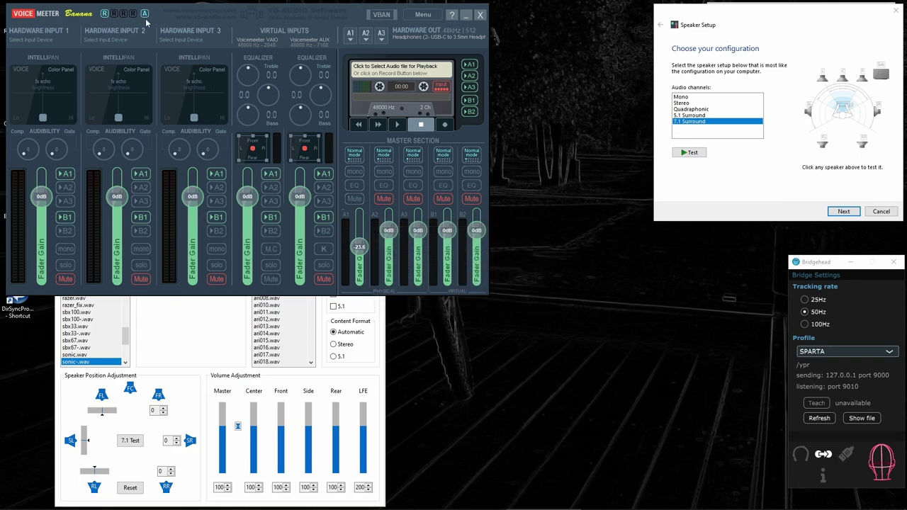
Step: In System Settings, disable the in4 patch inserts for Left, Right, C, LFE, SL, SR, BL and BR
click(419, 15)
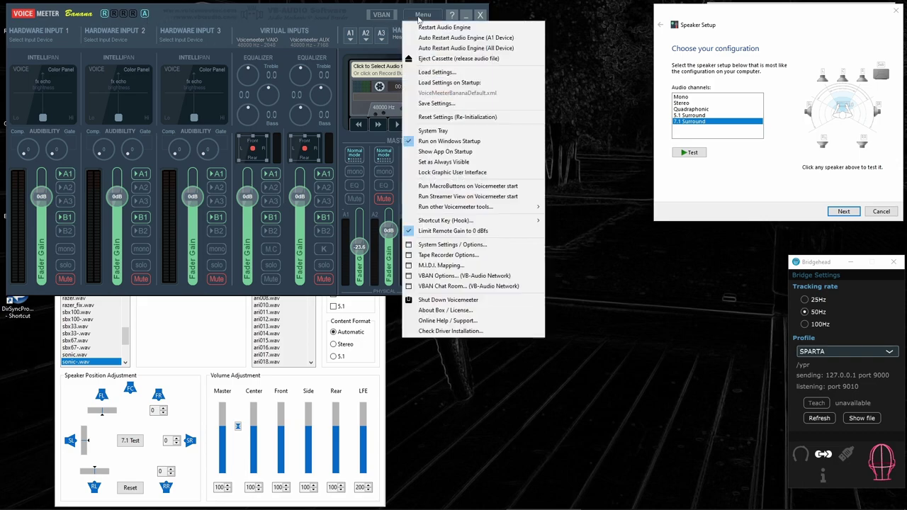
click(442, 244)
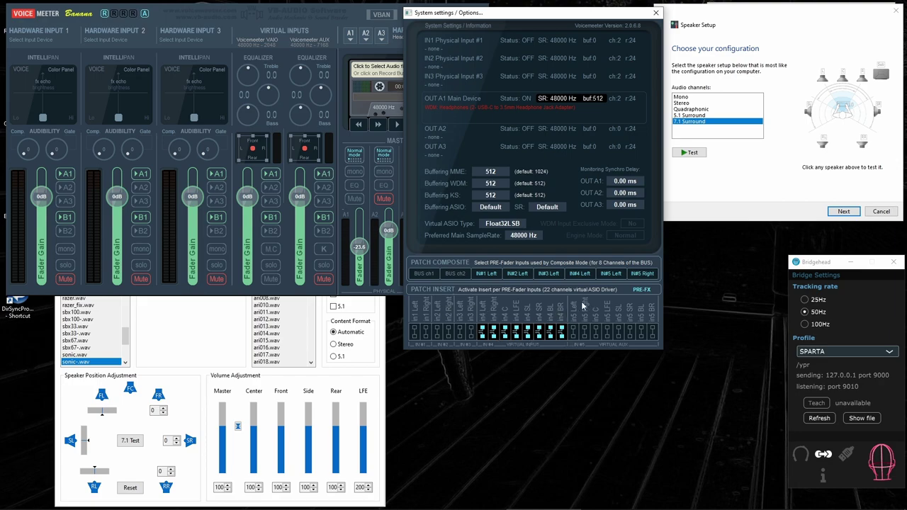
click(484, 333)
click(495, 333)
click(506, 333)
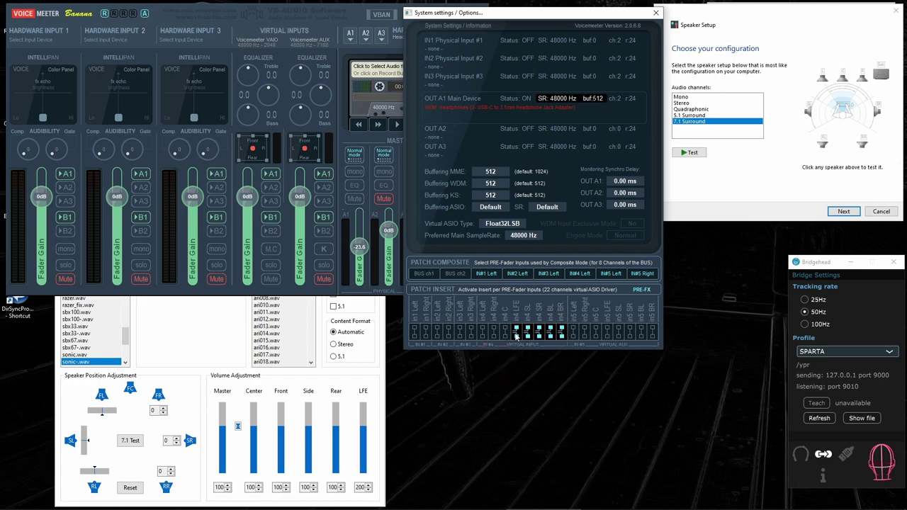
click(517, 335)
click(528, 333)
click(540, 333)
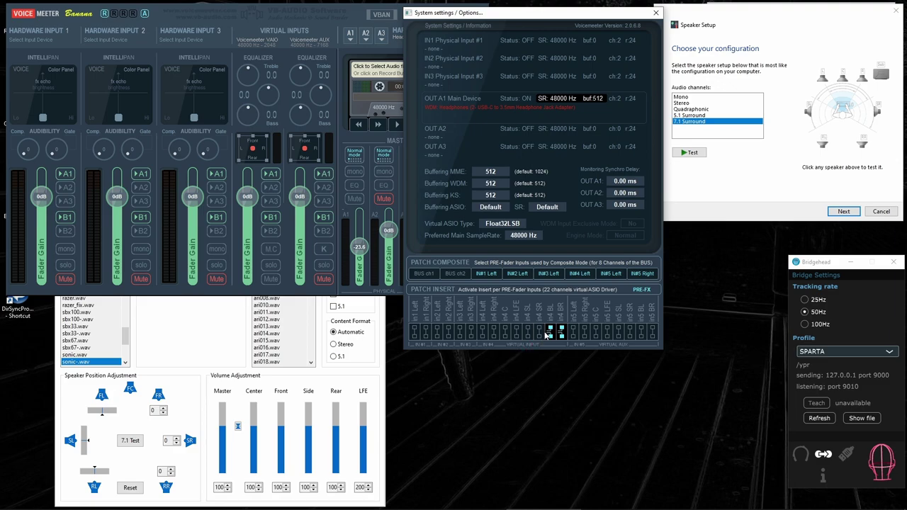
click(550, 333)
click(561, 330)
Step: Close Voicemeeter's system settings and restart the Windows audio service from HeSuVi
click(656, 14)
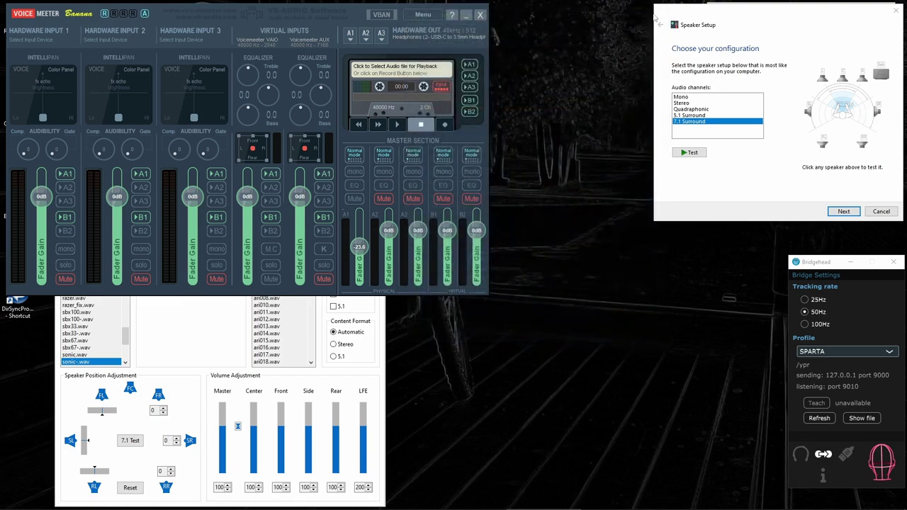
click(190, 318)
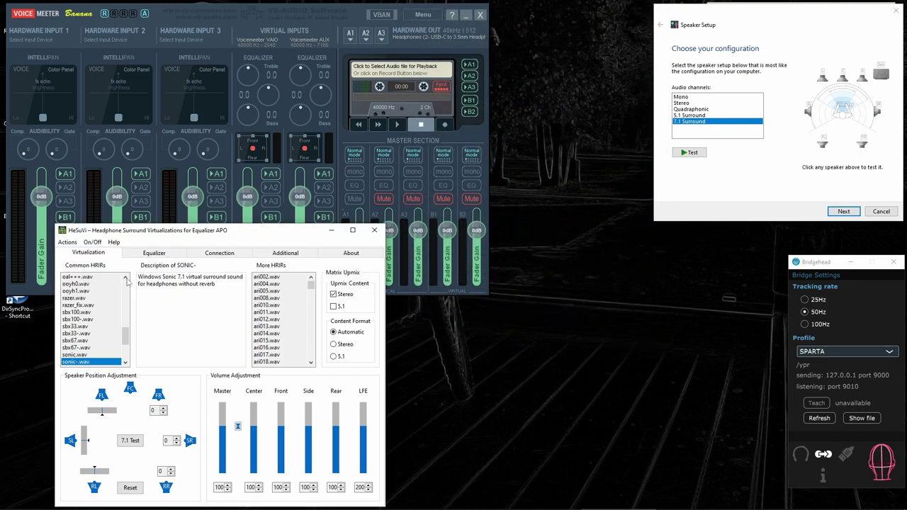
click(67, 242)
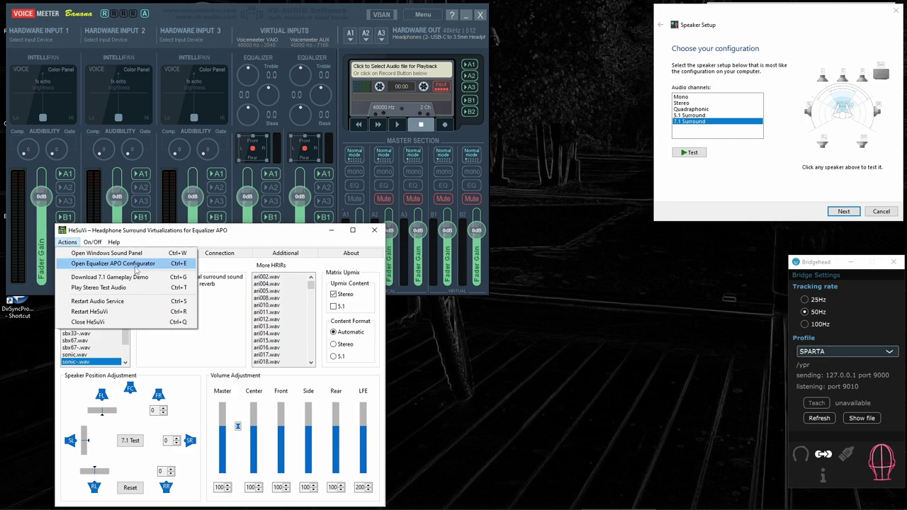
click(94, 302)
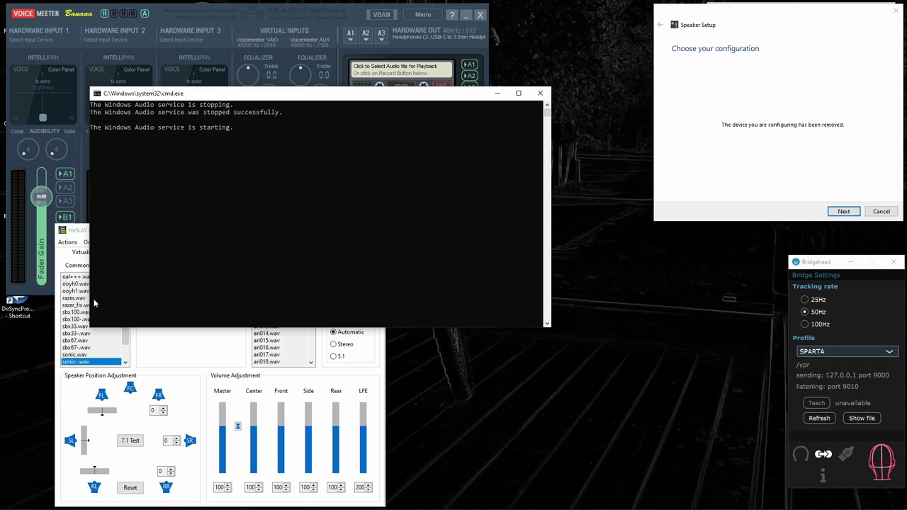
Step: Verify VoiceMeeter Input is still 7.1 Surround and close the Bridgehead head-tracking window
click(878, 212)
scroll(877, 172, down, 5)
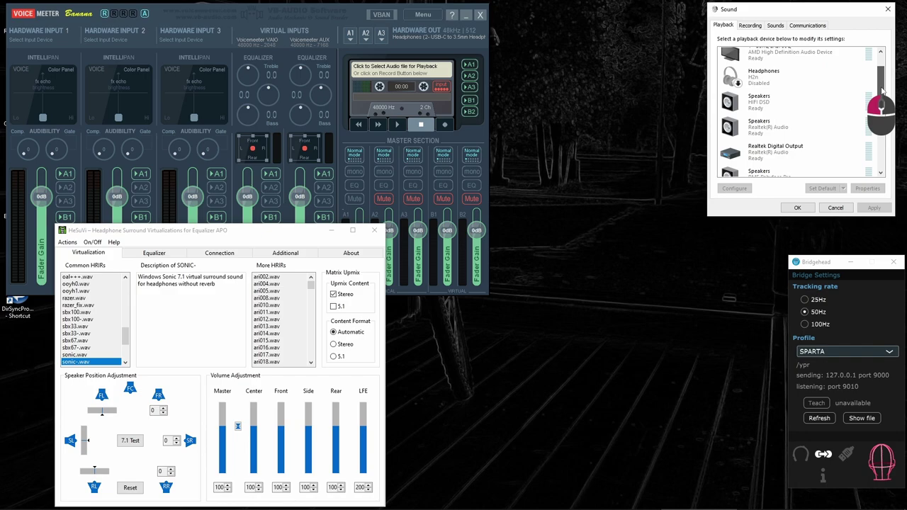
click(808, 163)
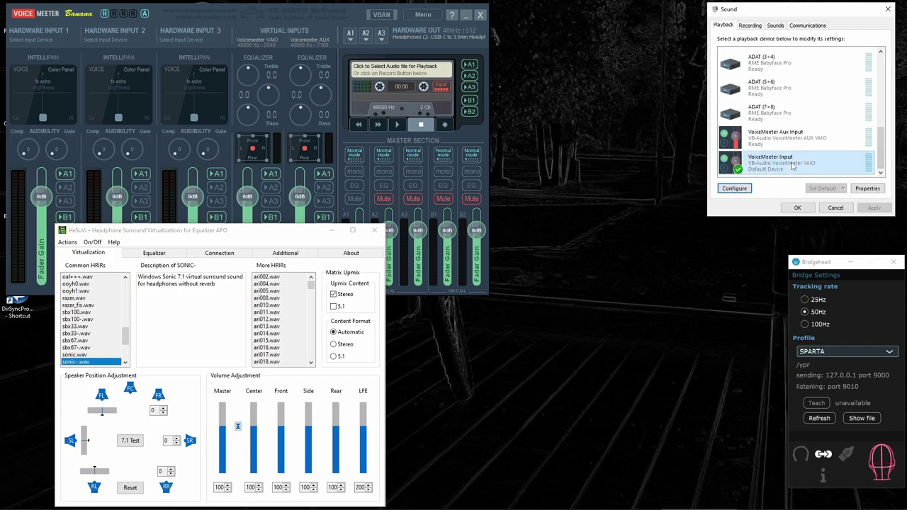
click(735, 189)
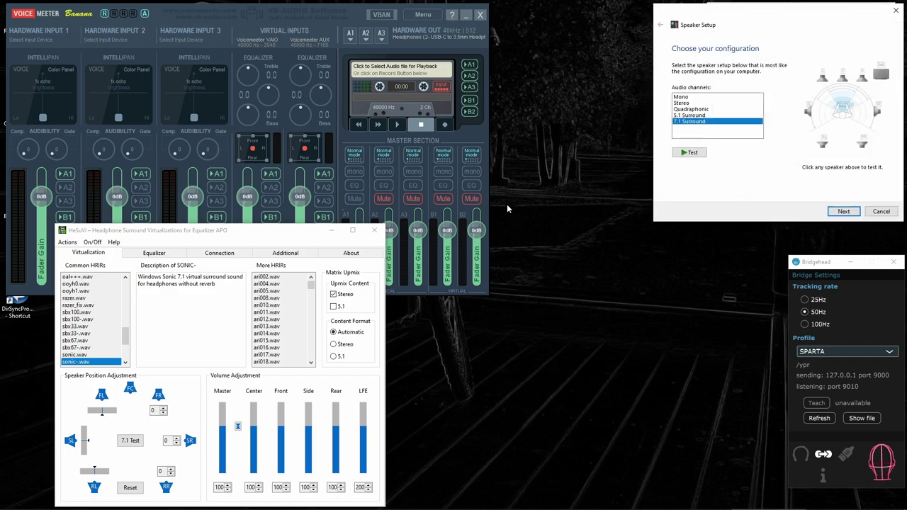
click(248, 14)
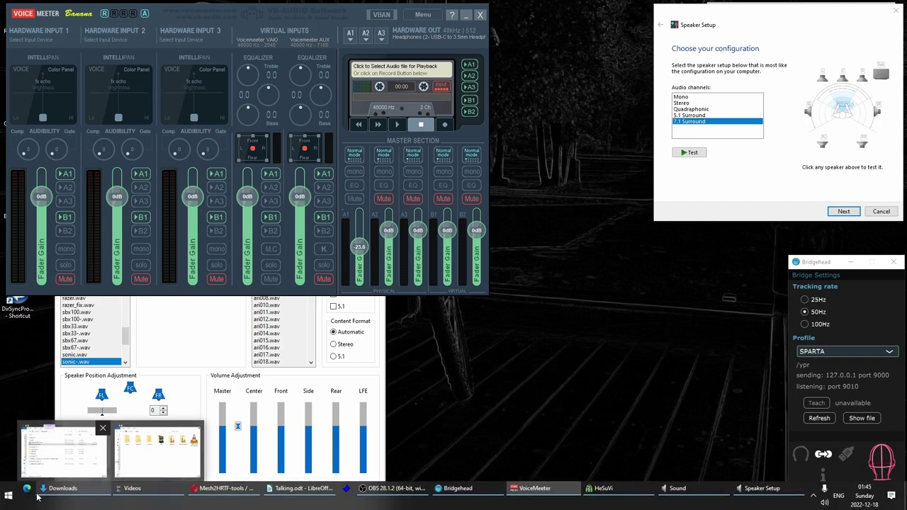
click(60, 406)
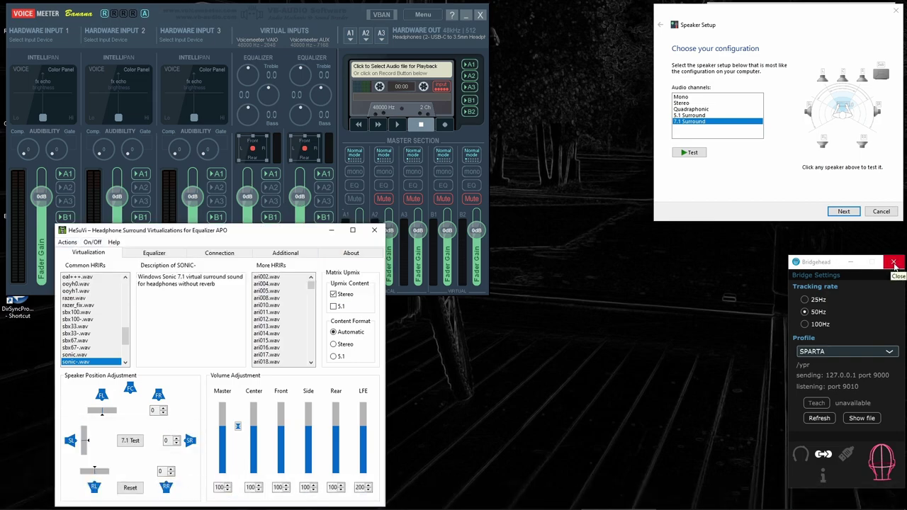
click(894, 263)
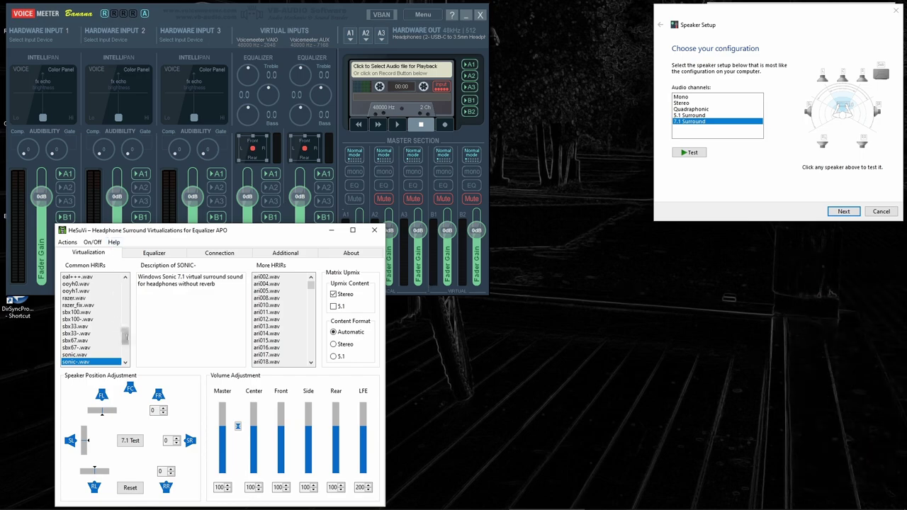
Step: Select oal+.wav among HeSuVi's common HRIRs, then return to the tips wiki in Opera
scroll(130, 327, up, 3)
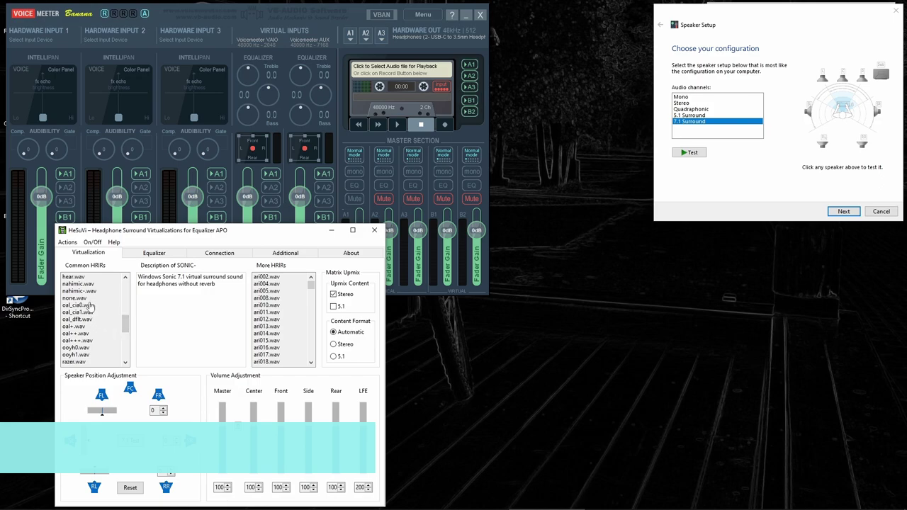
click(80, 326)
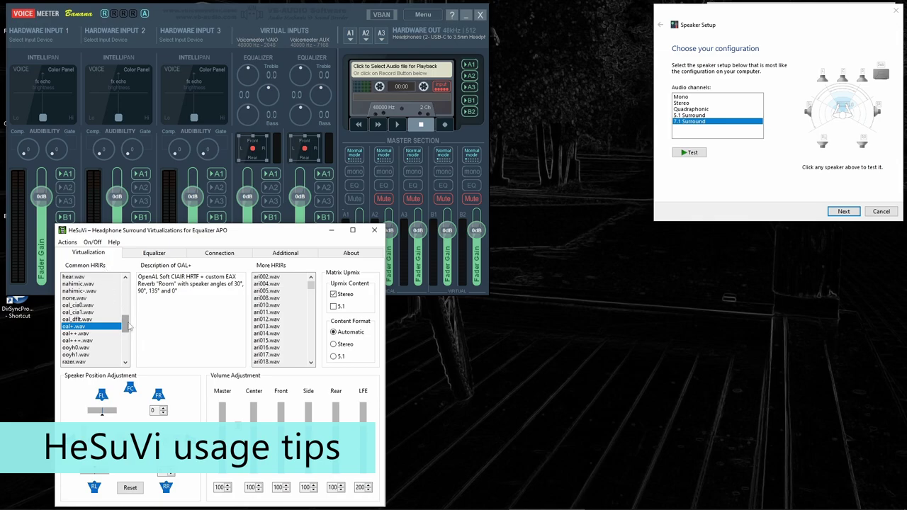
click(102, 503)
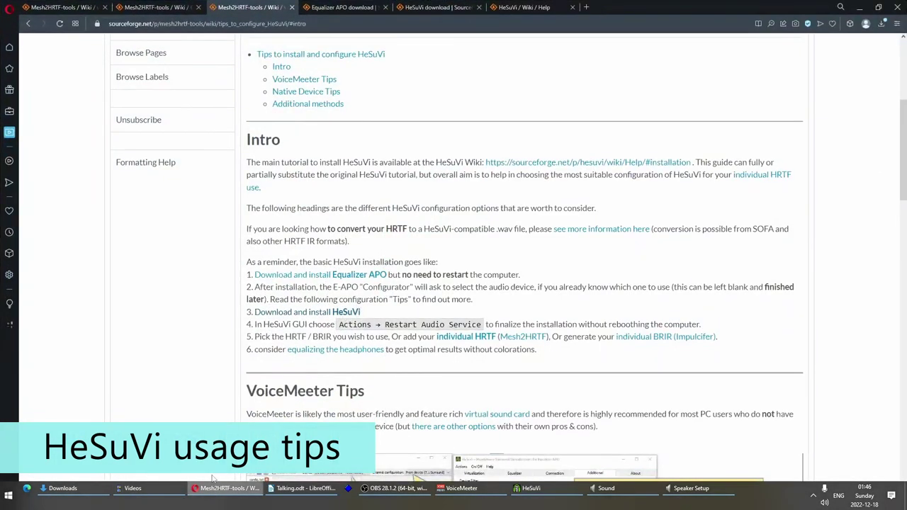
Step: Go from the Everyday use of SOFA HRTF page's HeSuVi section to the Convert SOFA to HeSuVi guide, then minimize Opera
click(137, 8)
scroll(254, 175, up, 10)
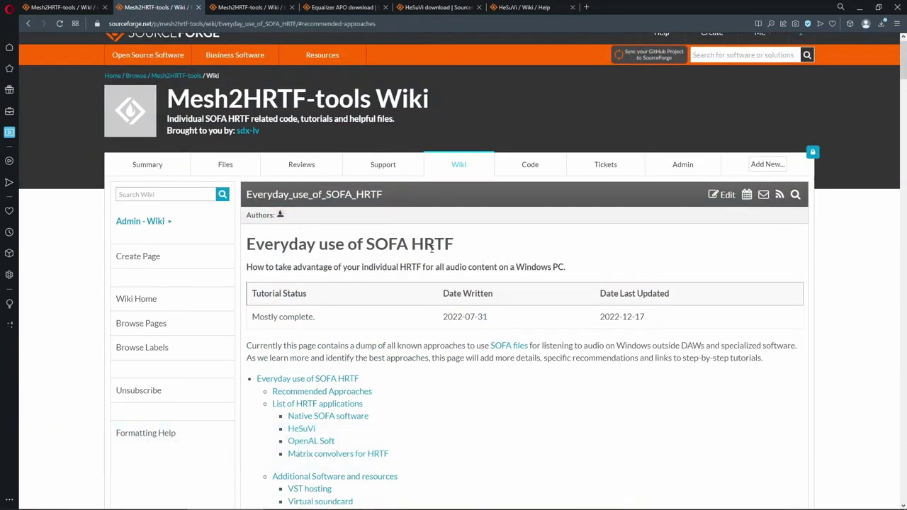
scroll(458, 253, down, 3)
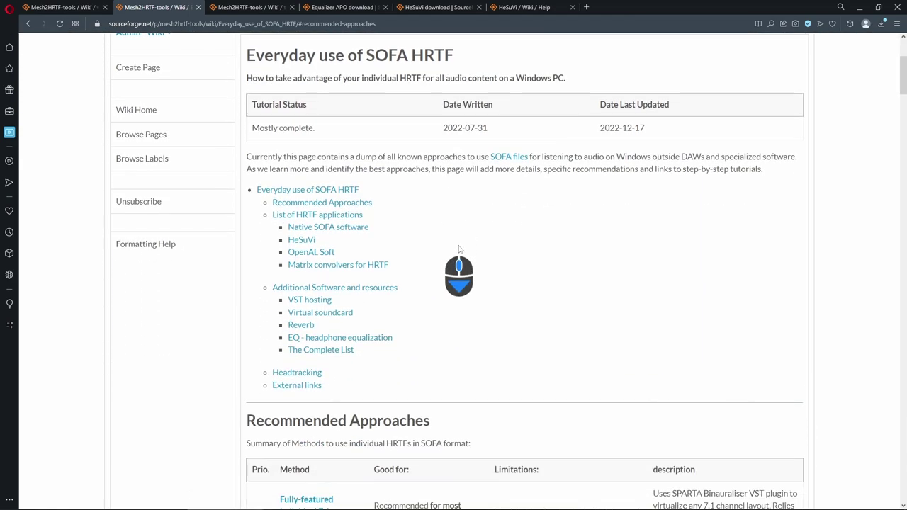
click(295, 241)
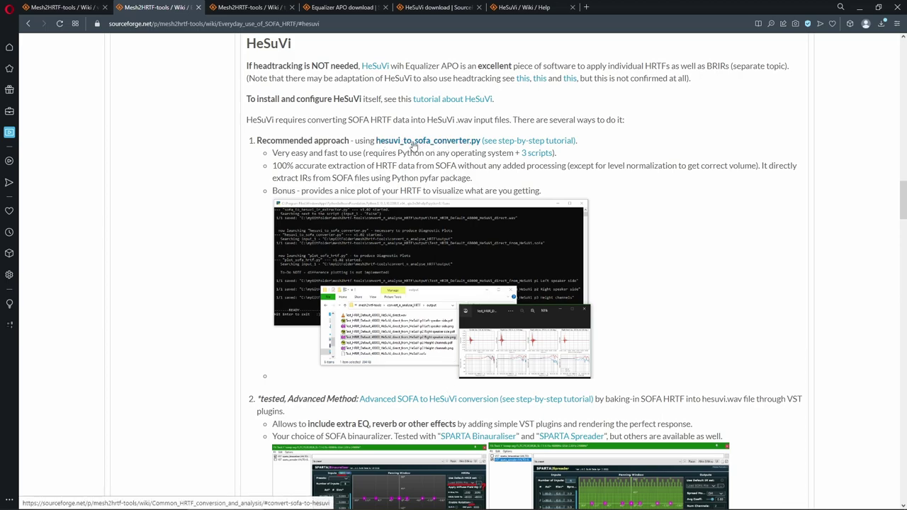
click(444, 146)
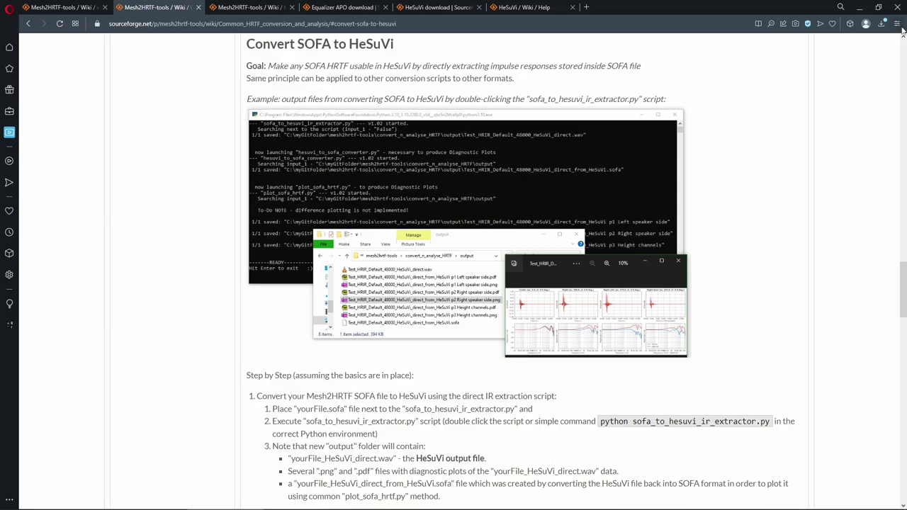
click(855, 8)
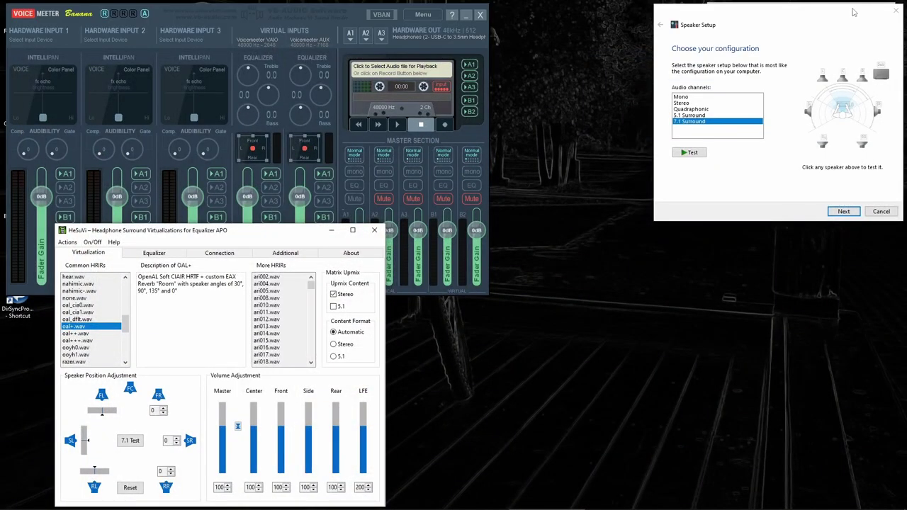
Step: Launch the Equalizer APO Configuration Editor beside HeSuVi and check its HeSuVi\hesuvi.txt include and output device
click(683, 164)
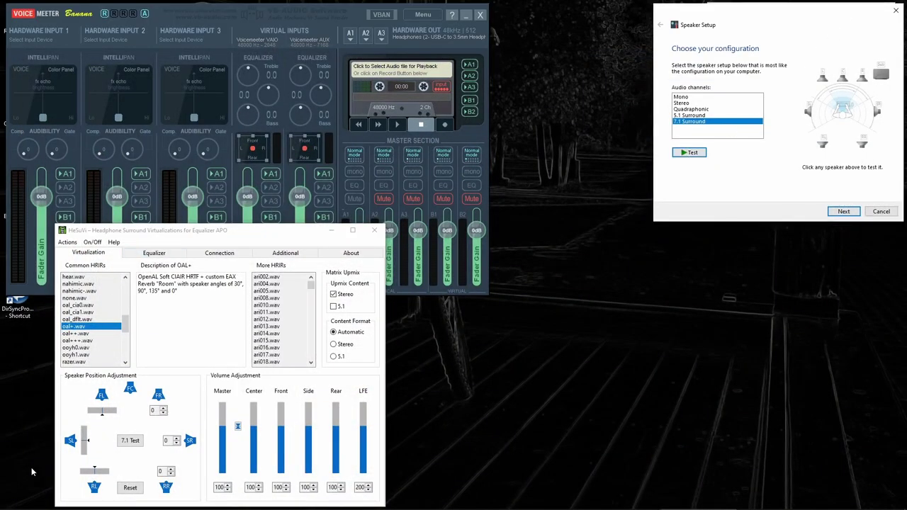
click(7, 494)
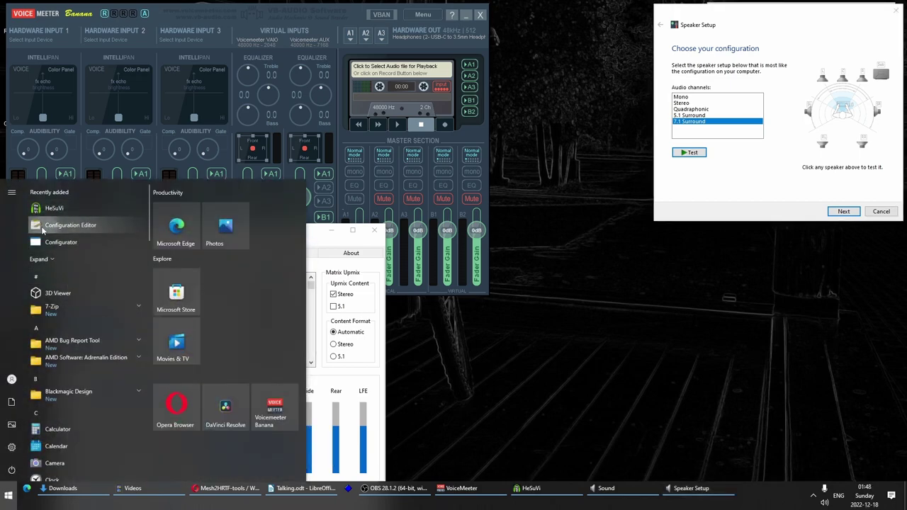
click(71, 226)
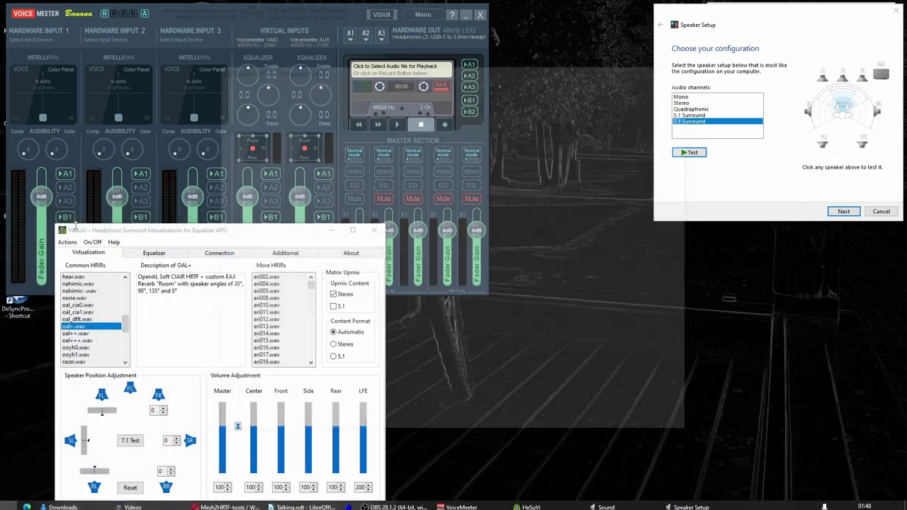
drag(316, 68, 489, 132)
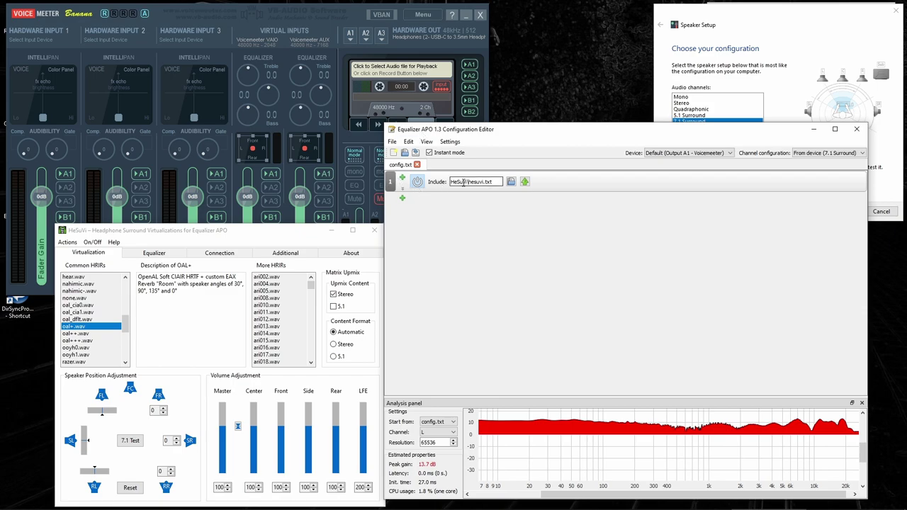
drag(494, 182, 451, 182)
click(733, 154)
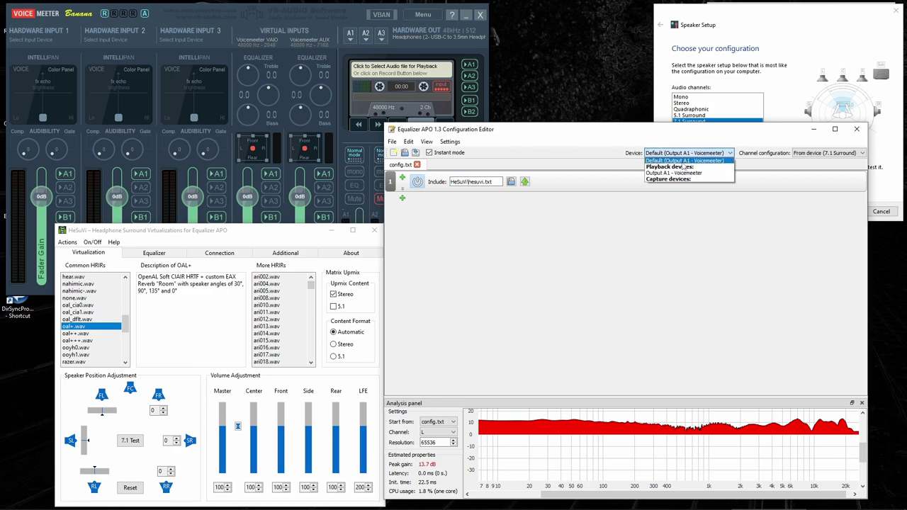
click(728, 154)
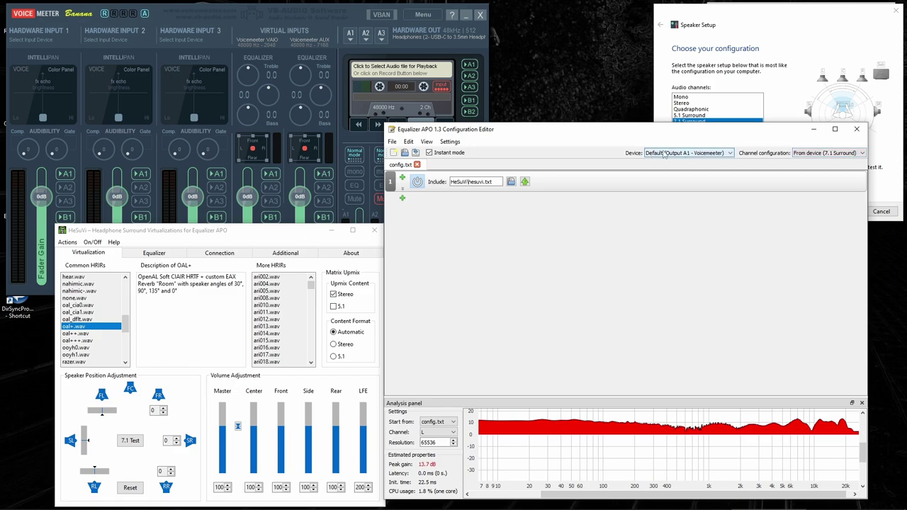
Step: Add a Preamp filter at -15,50 dB after the include, and switch HeSuVi to oal_cia0.wav
click(403, 199)
mouse_move(436, 236)
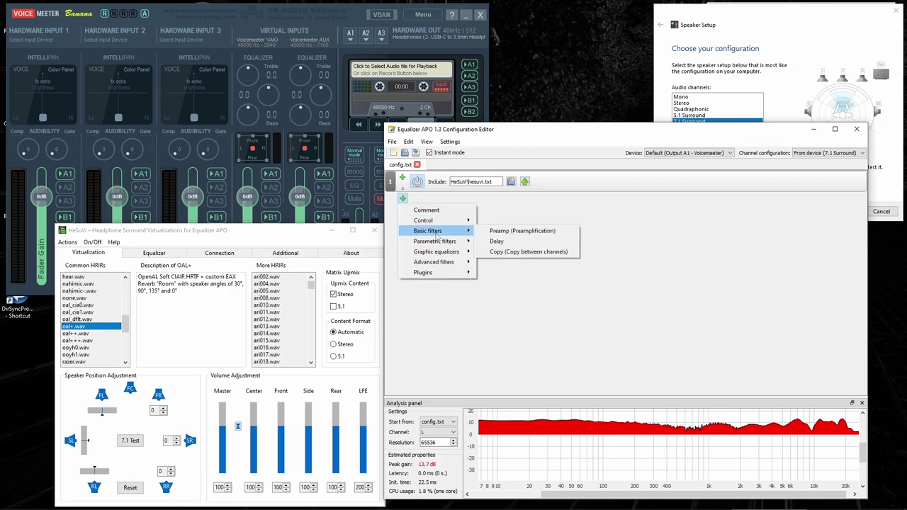
click(515, 233)
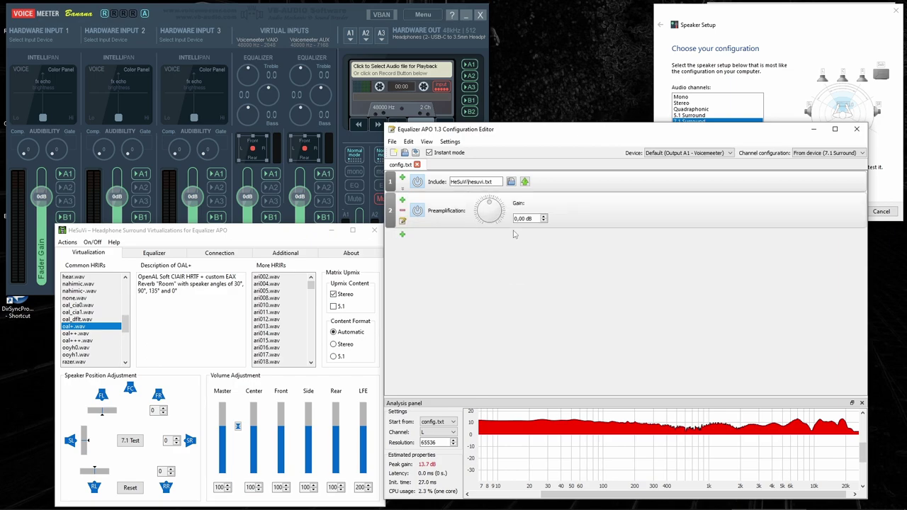
drag(489, 206, 476, 215)
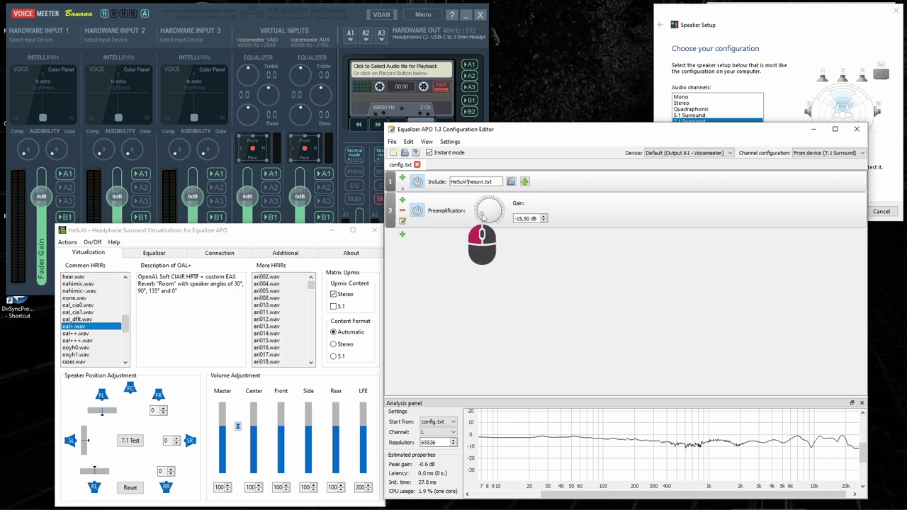
drag(517, 130, 527, 148)
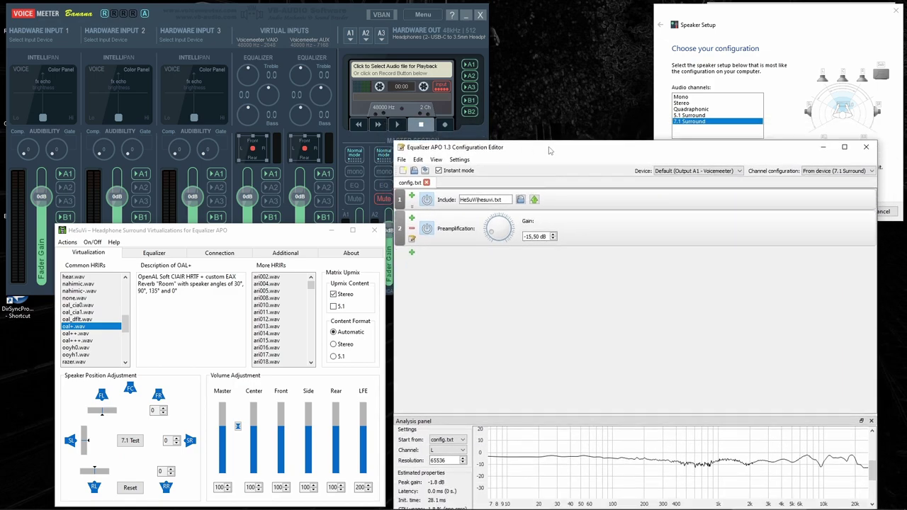
click(83, 305)
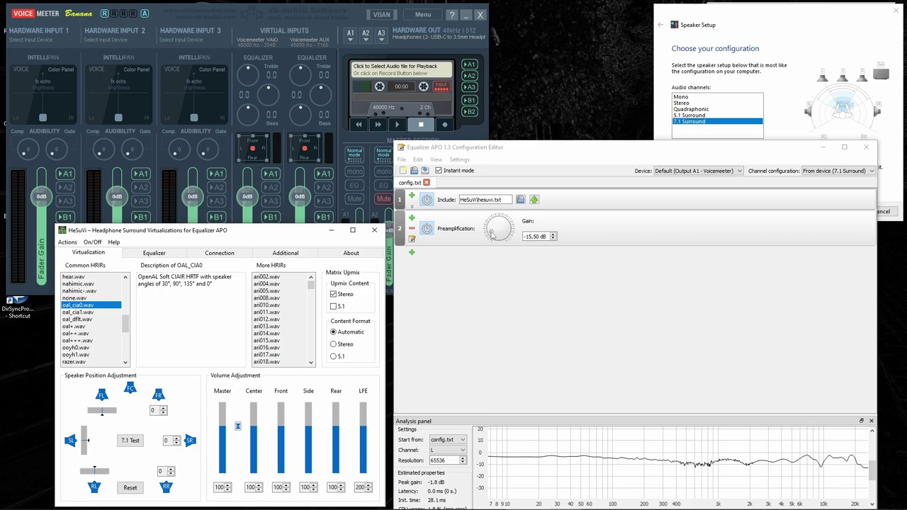
Step: Bypass and re-enable the -15,50 dB preamp twice to compare the sound
click(427, 229)
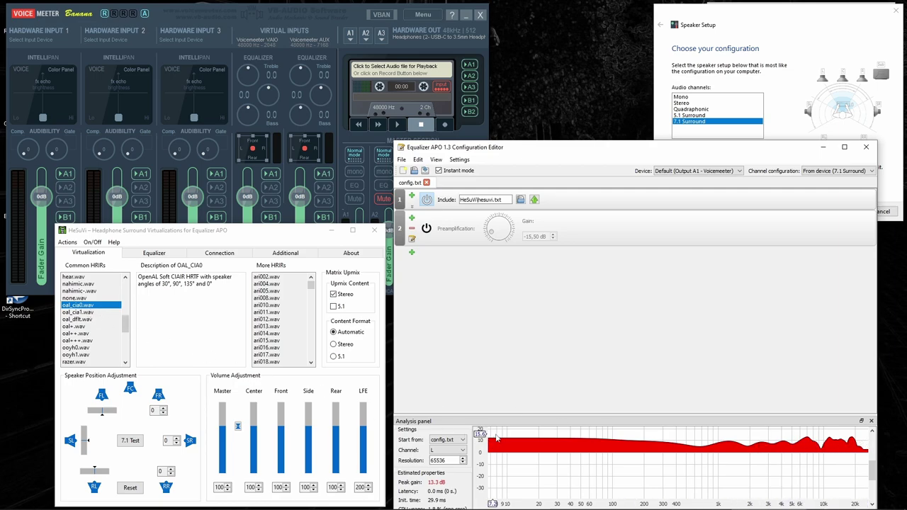
click(427, 230)
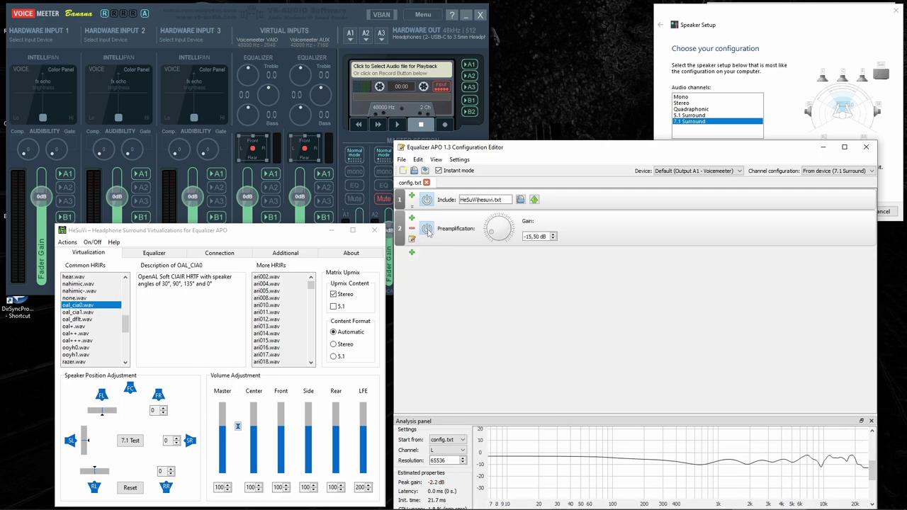
click(426, 229)
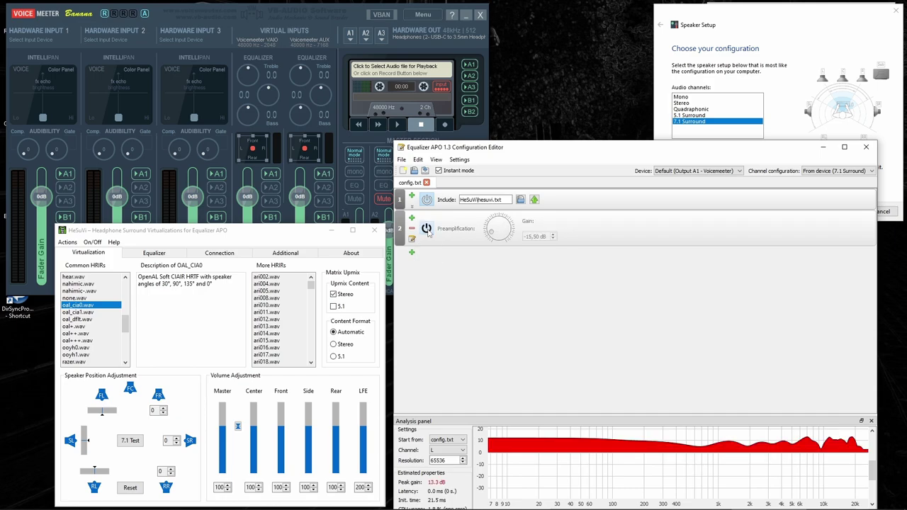
click(426, 229)
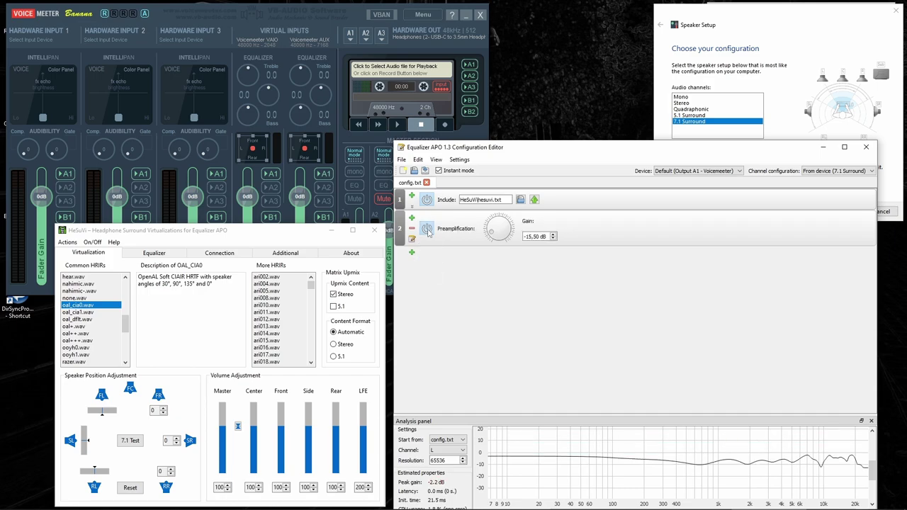
Step: Switch HeSuVi to oal+.wav and compare the preamp again, leaving it enabled
click(78, 327)
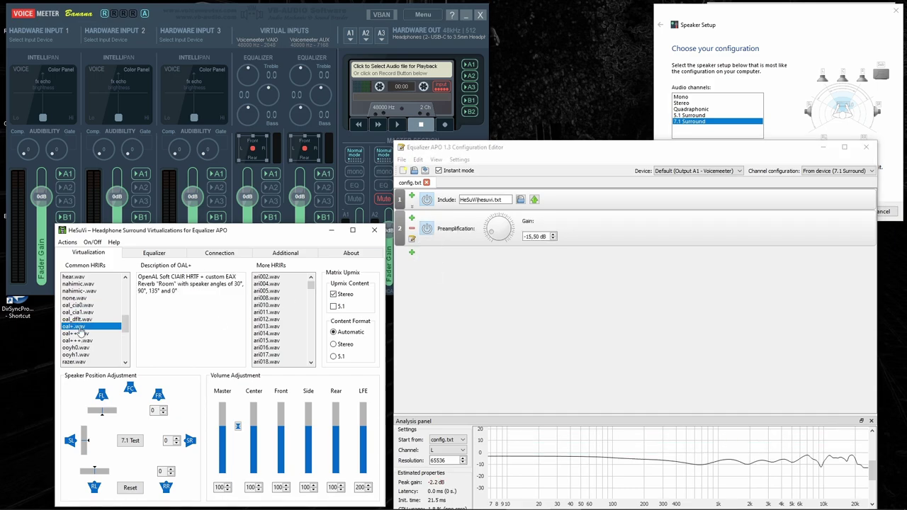
click(426, 229)
click(428, 230)
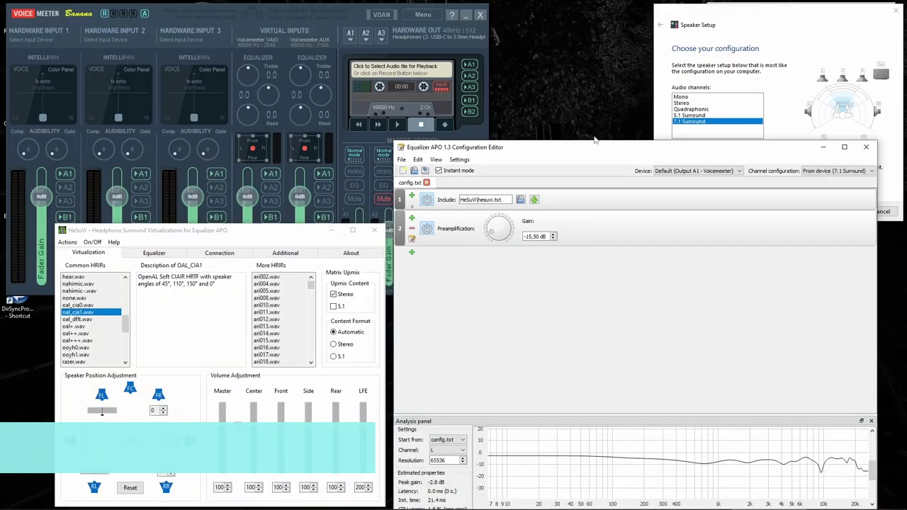
click(659, 87)
Step: Run and stop the 7.1 speaker test, then close HeSuVi, the editor and Speaker Setup
click(692, 153)
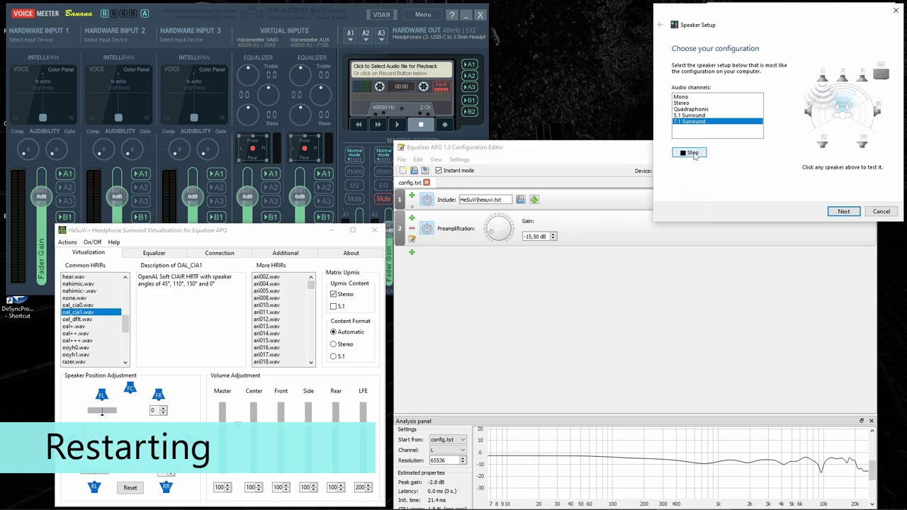
click(692, 153)
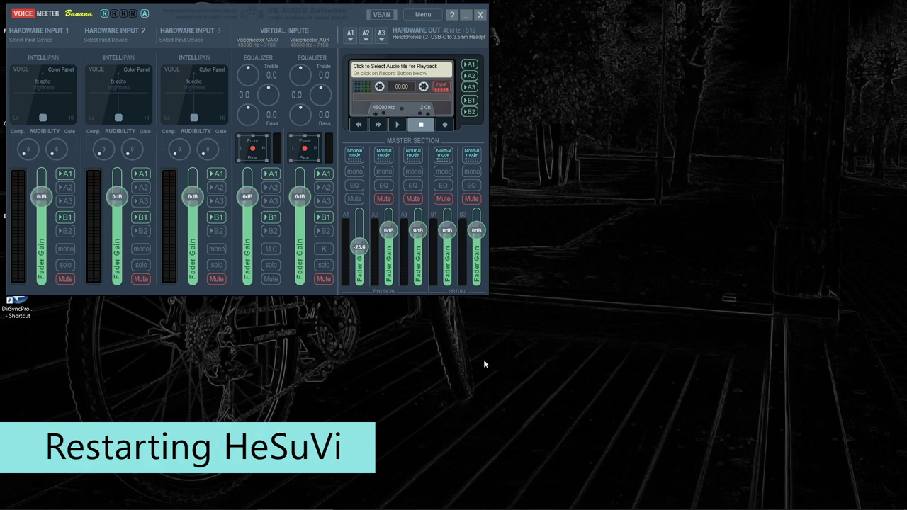
mouse_move(283, 505)
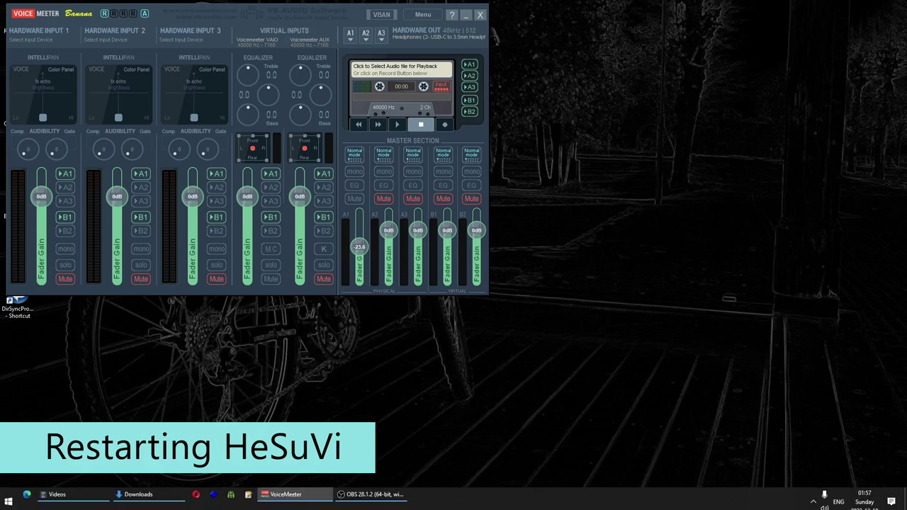
Step: Reopen HeSuVi and the Equalizer APO editor and check the active playback device
click(231, 489)
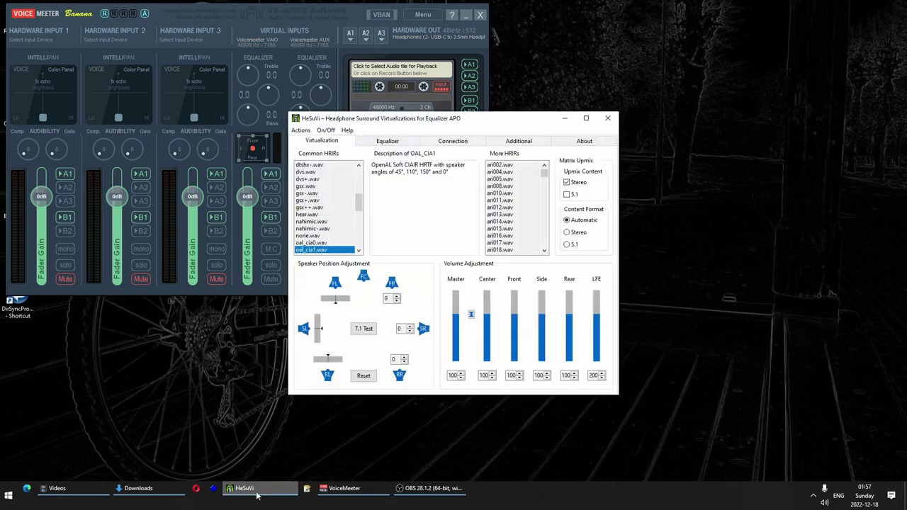
click(309, 489)
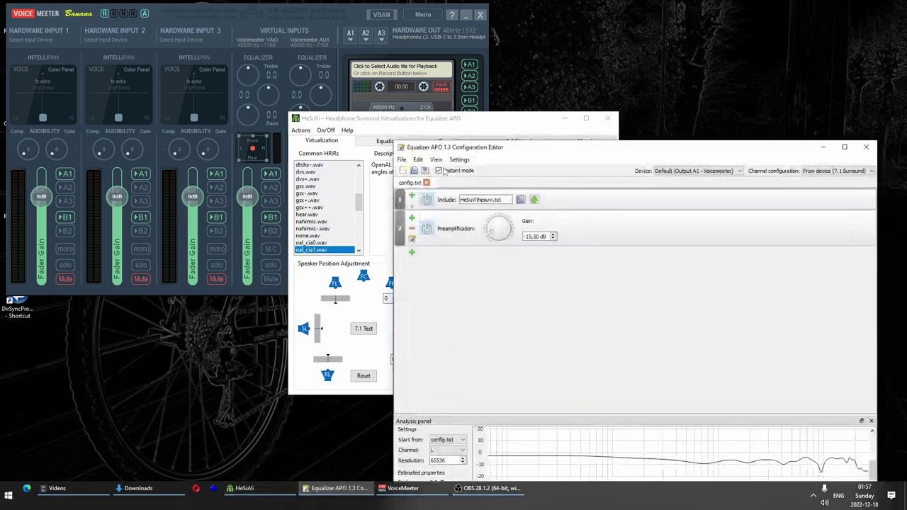
click(825, 505)
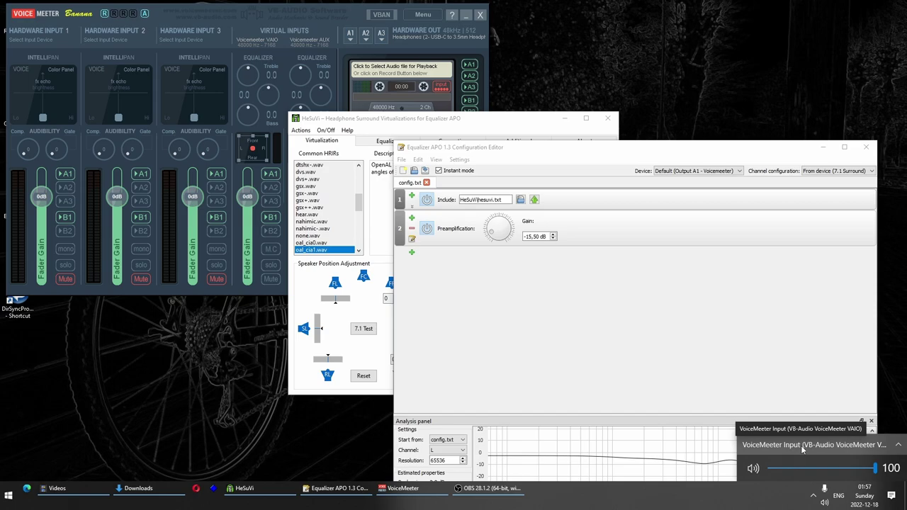
Step: Open VoiceMeeter Input's speaker configuration in Sound settings and play its 7.1 test tone
right_click(825, 501)
click(808, 472)
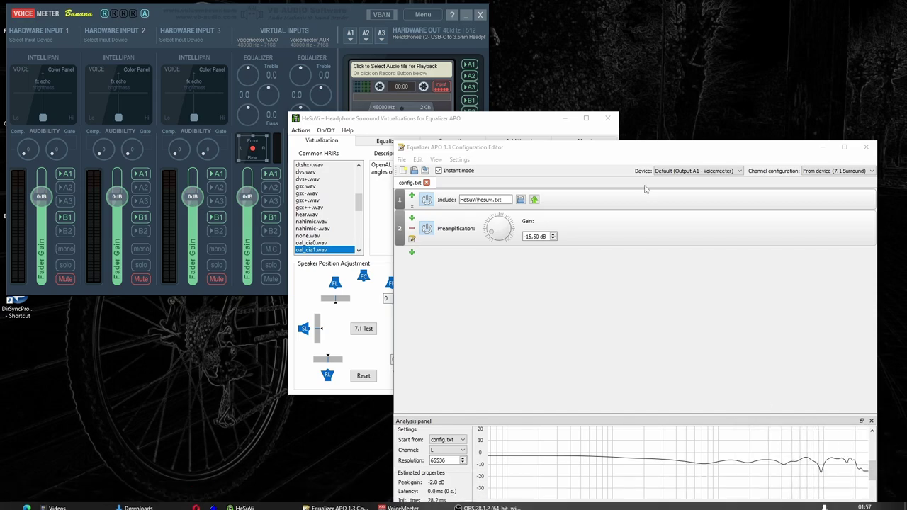
drag(201, 109, 789, 13)
click(706, 27)
scroll(784, 142, down, 5)
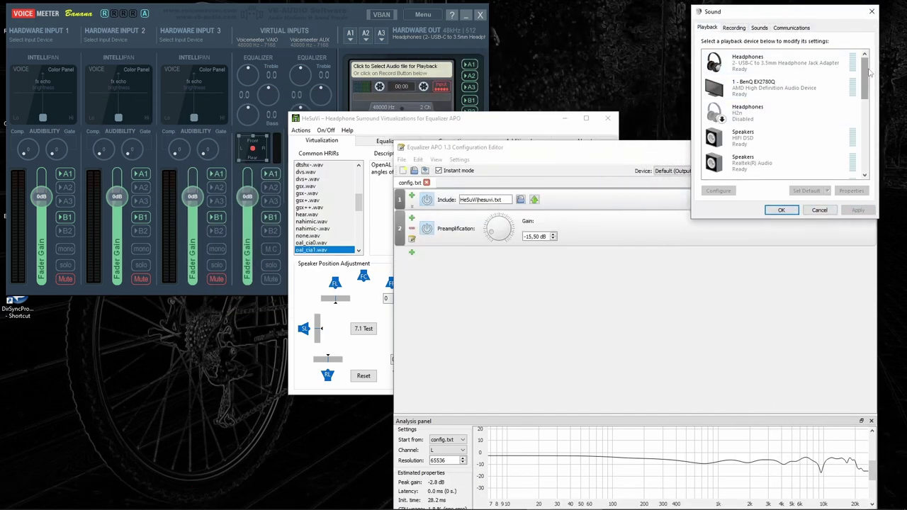
click(765, 165)
click(718, 191)
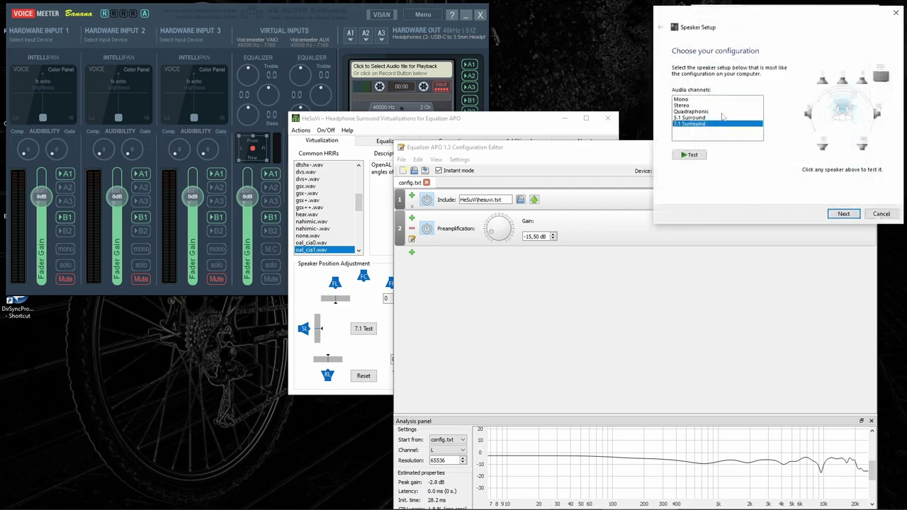
click(691, 153)
click(359, 85)
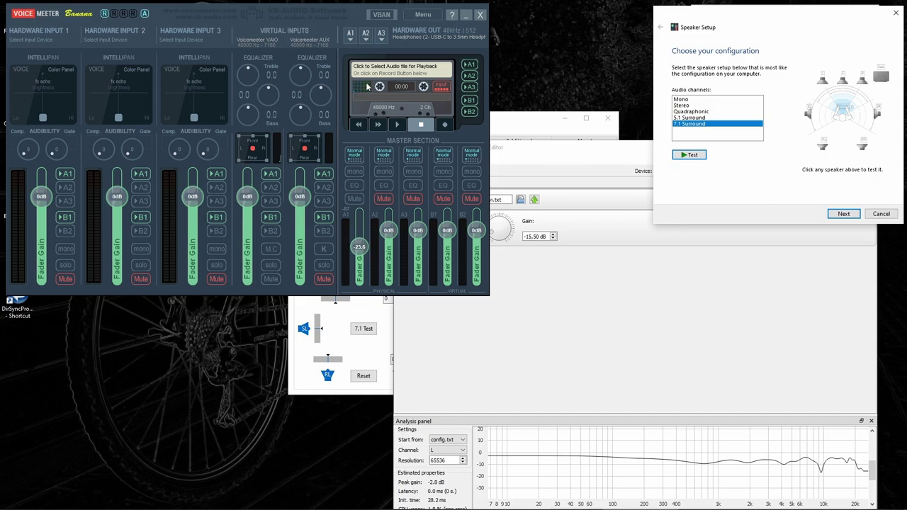
Step: Bring HeSuVi forward and try the gsx++.wav, then nahimic-.wav virtualization HRIRs
click(480, 329)
click(305, 309)
click(319, 207)
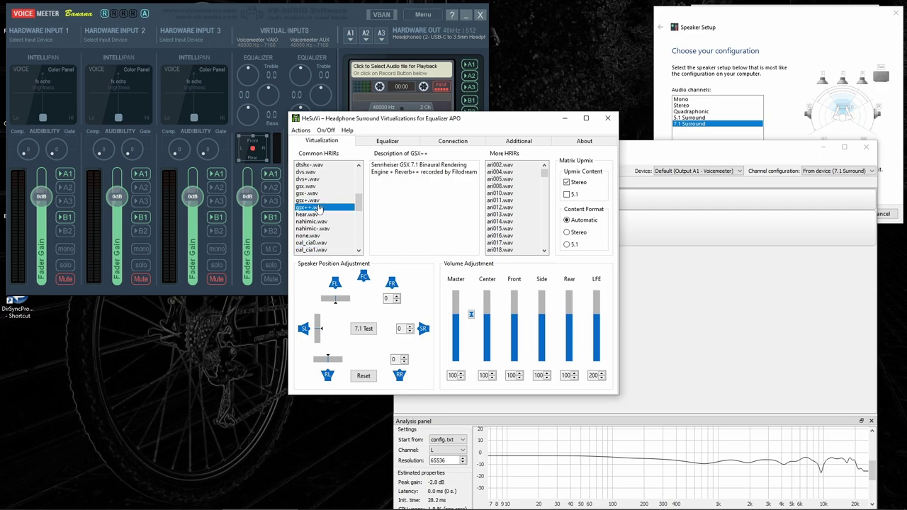
click(313, 229)
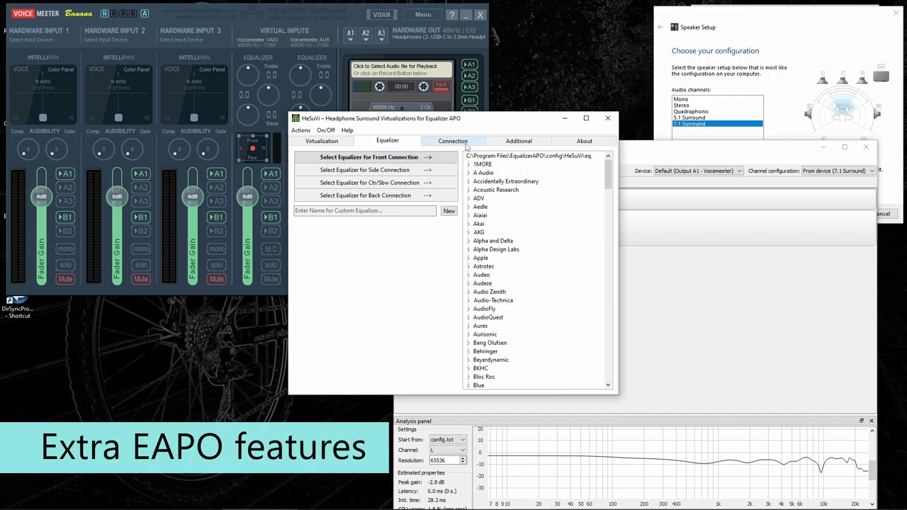
Step: Add a 31-band graphic equalizer below the preamplification in Equalizer APO
click(693, 310)
click(412, 253)
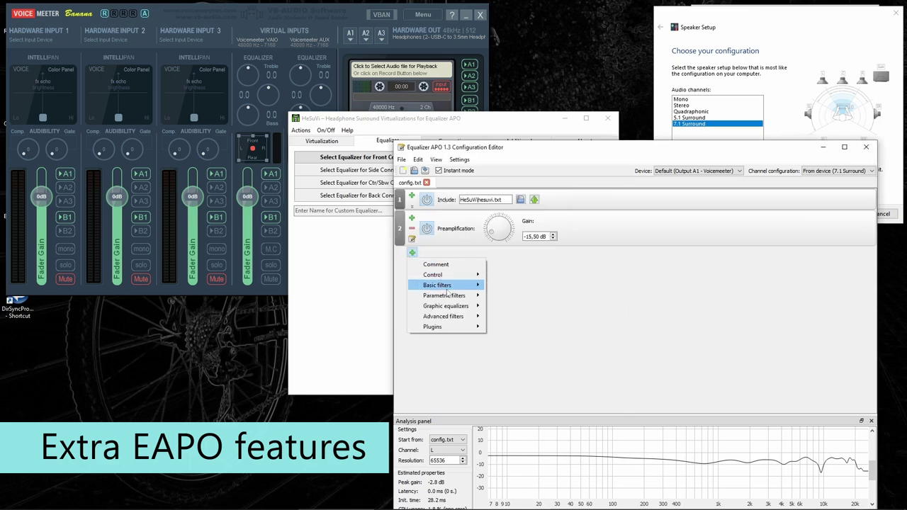
mouse_move(471, 306)
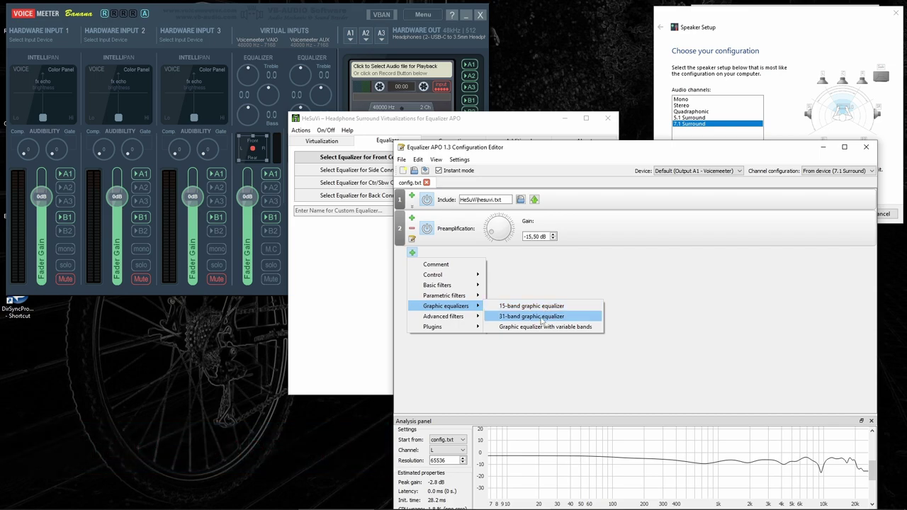
click(542, 316)
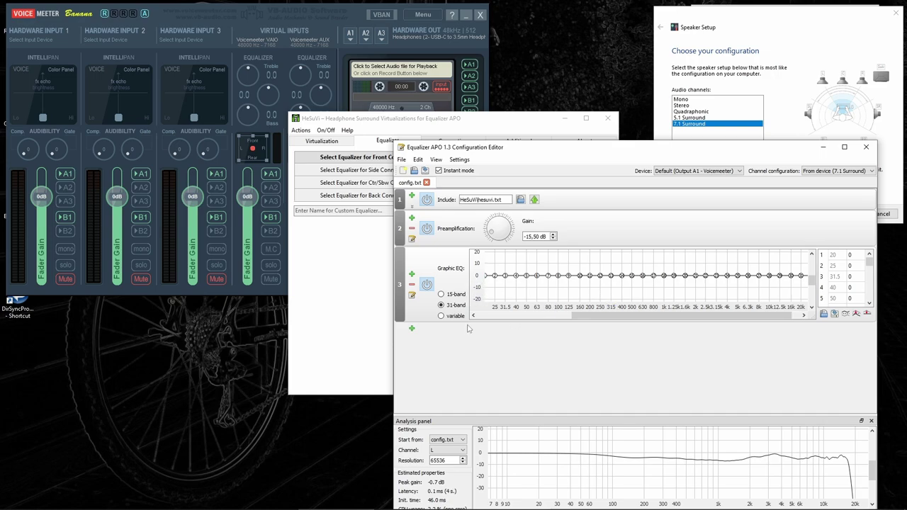
Step: Add a Convolution with impulse response filter, then remove it again
click(412, 328)
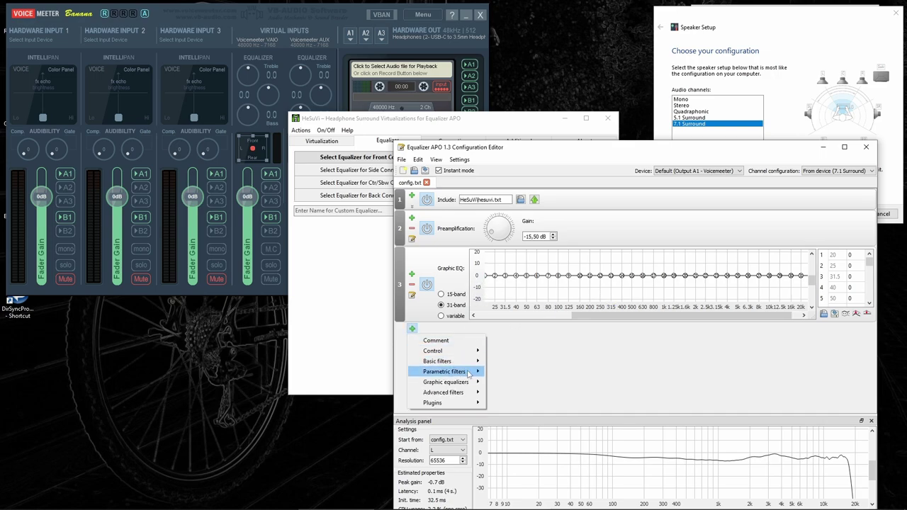
mouse_move(468, 374)
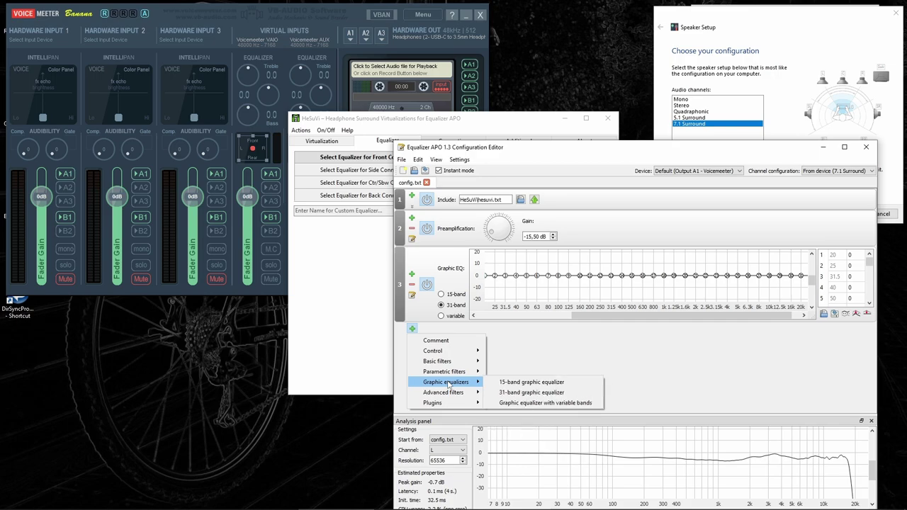
click(496, 395)
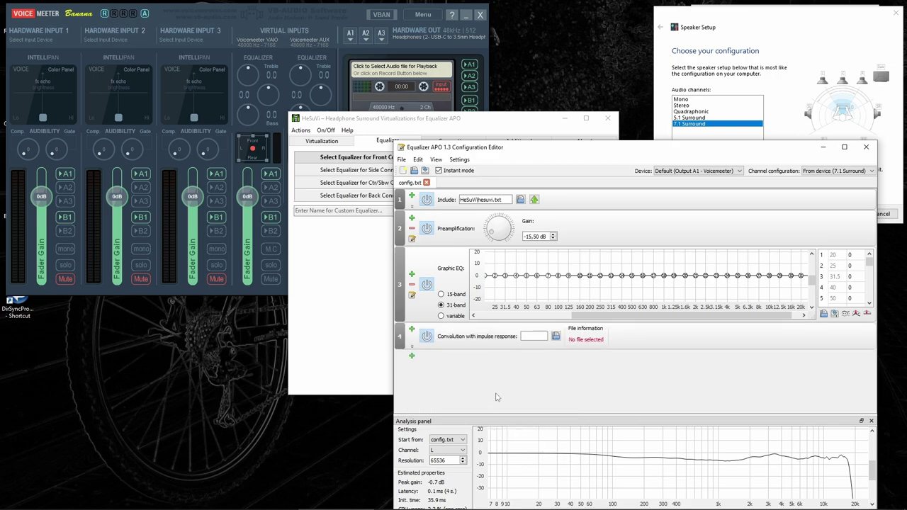
right_click(413, 347)
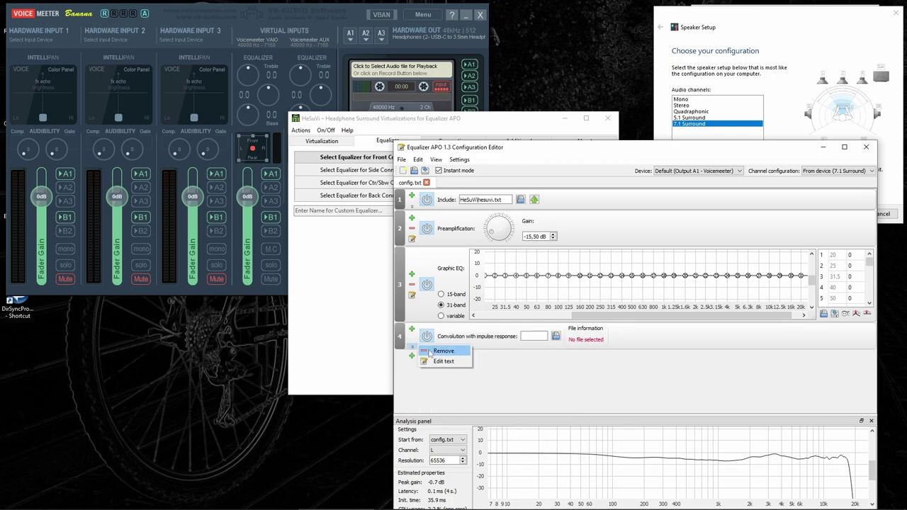
click(428, 353)
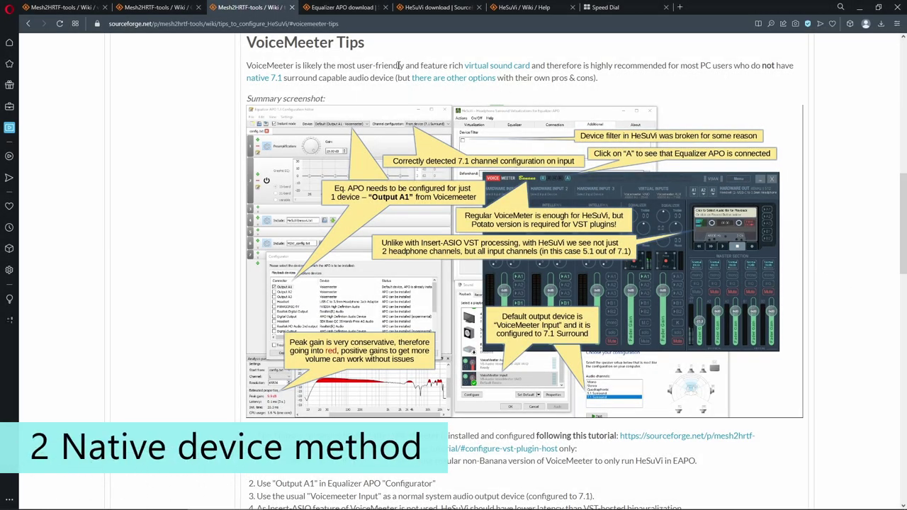
Step: Scroll to Native Device Tips and highlight the 7.1 surround and stationary PCs phrases
drag(903, 185, 895, 289)
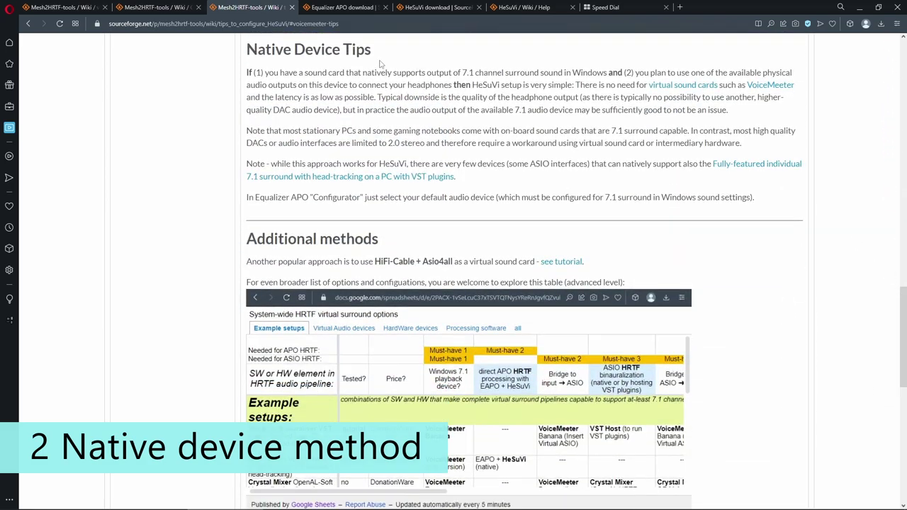
drag(462, 73, 538, 76)
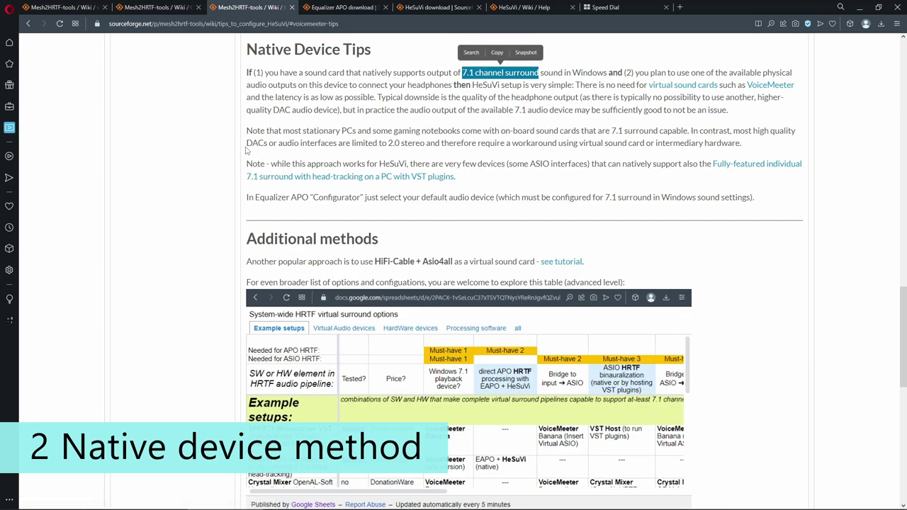
drag(303, 131, 462, 130)
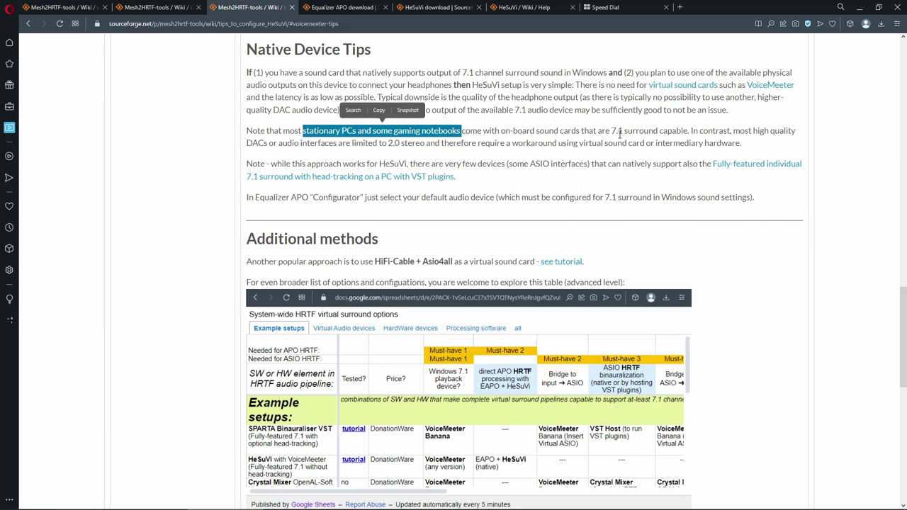
drag(611, 132, 659, 132)
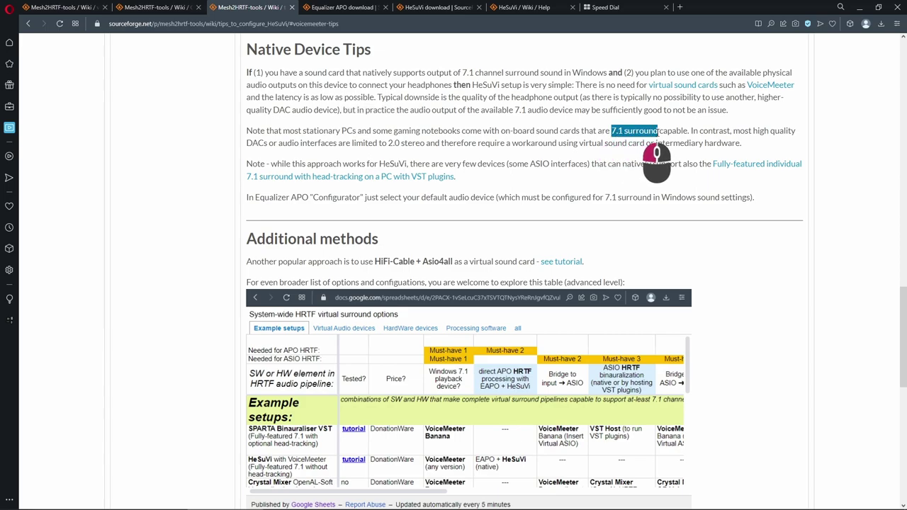
click(662, 133)
Step: Open the Sound dialog and start speaker configuration for the Realtek Speakers output
mouse_move(879, 506)
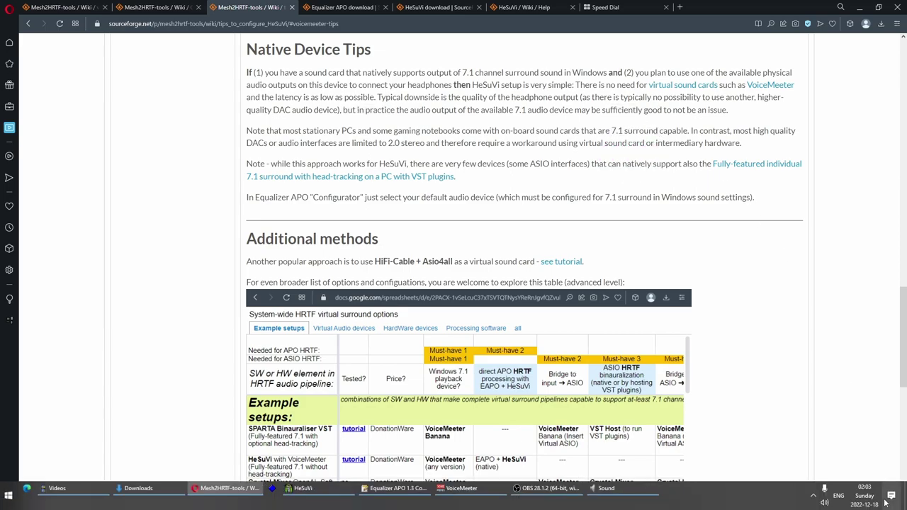
right_click(826, 505)
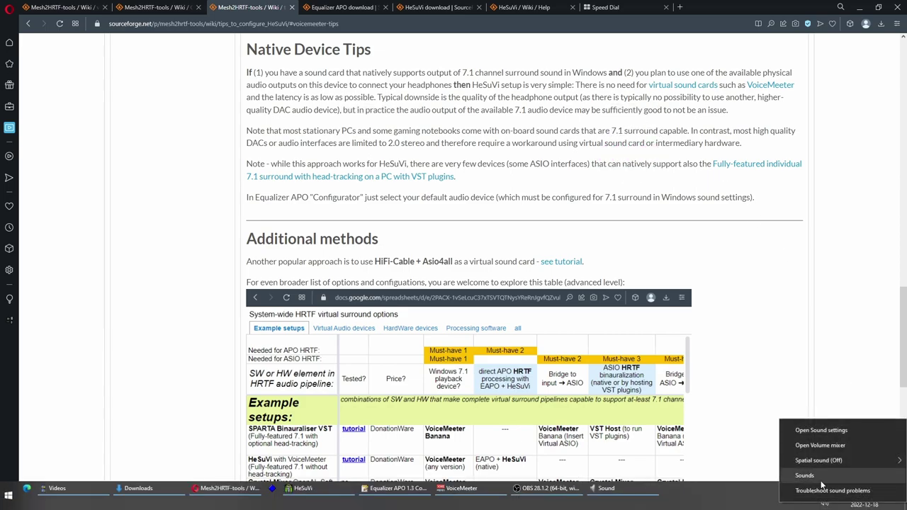
click(814, 480)
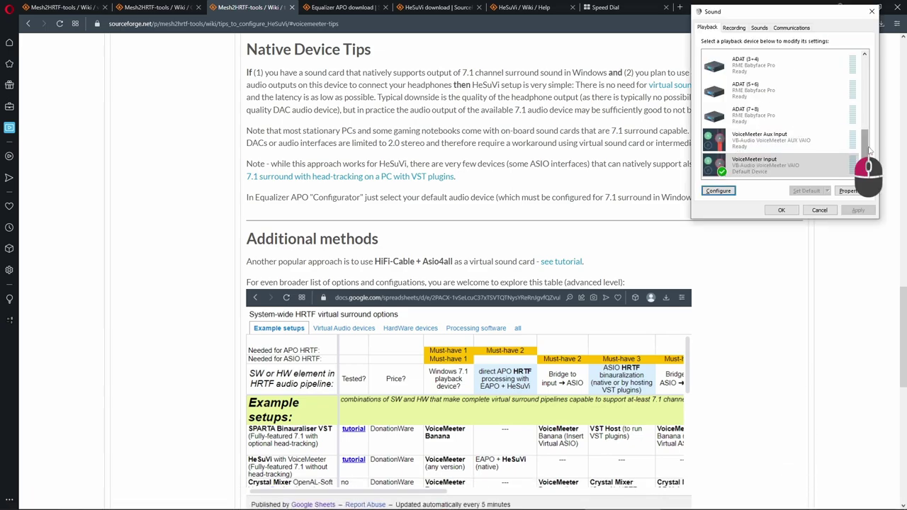
drag(865, 159, 863, 86)
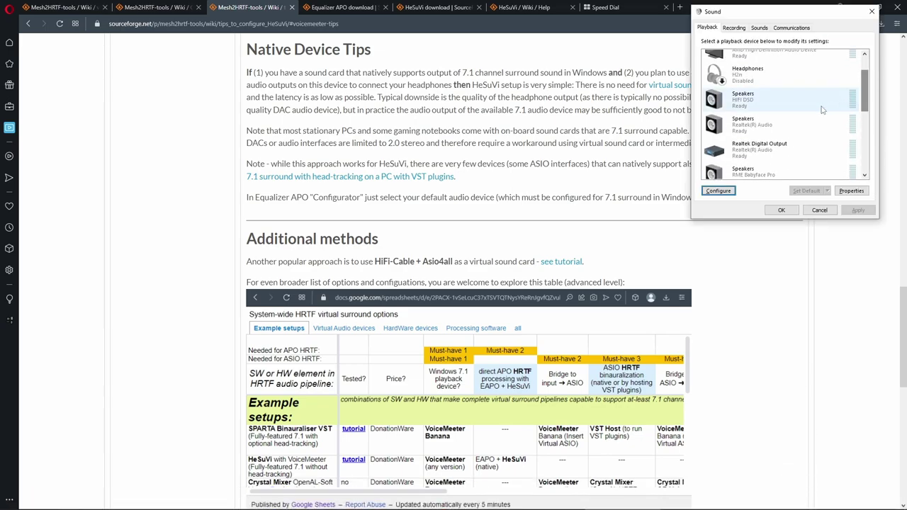
click(749, 126)
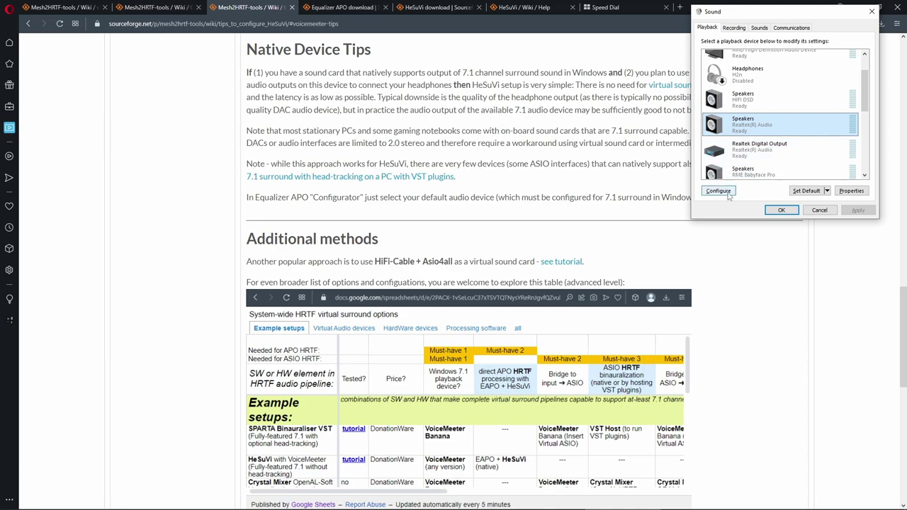
click(717, 191)
Step: Choose 7.1 Surround, keep all optional and full-range speakers, and finish the wizard
drag(736, 24, 501, 68)
click(454, 162)
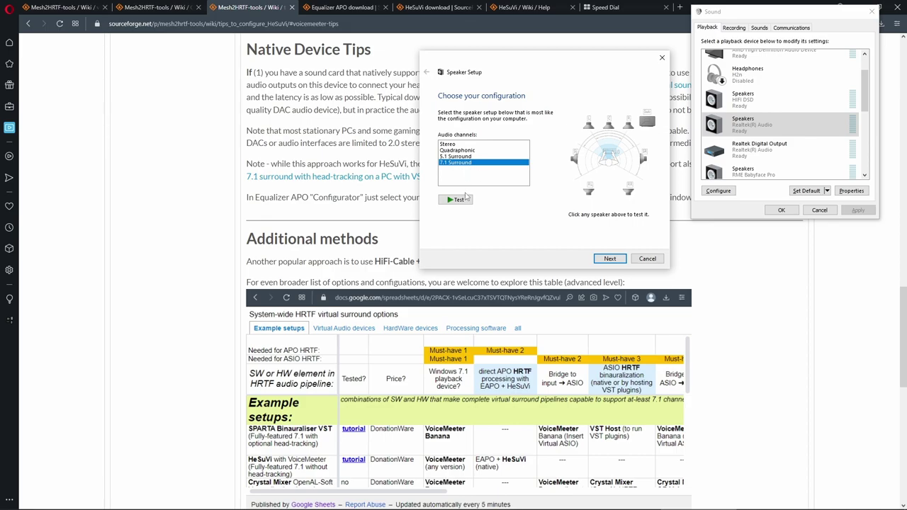
click(611, 260)
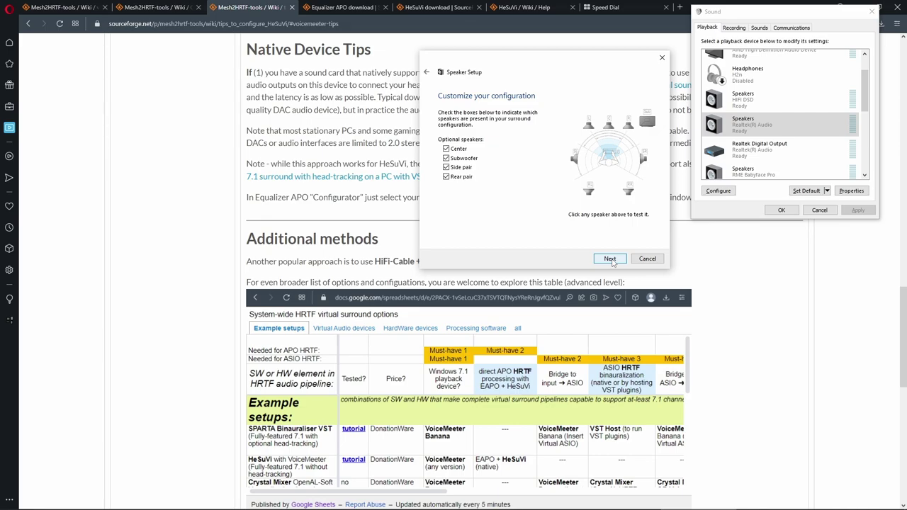
click(610, 259)
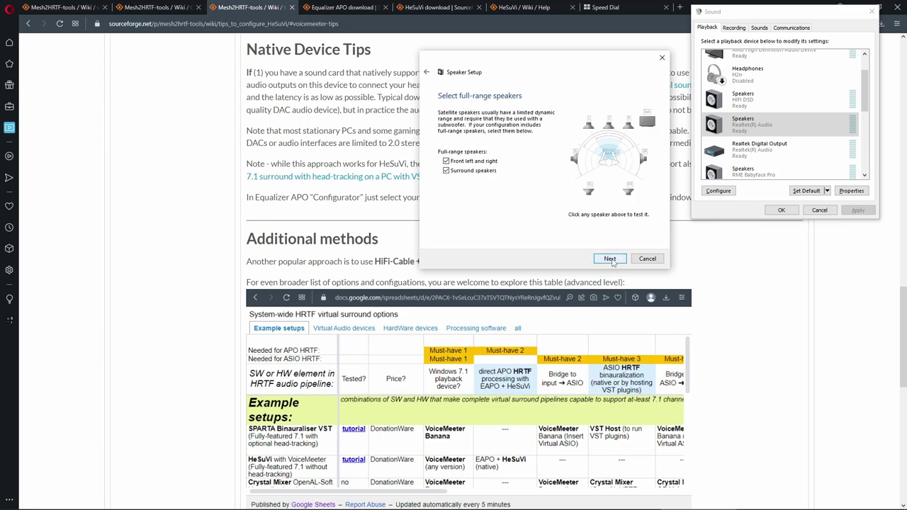
click(610, 259)
click(610, 259)
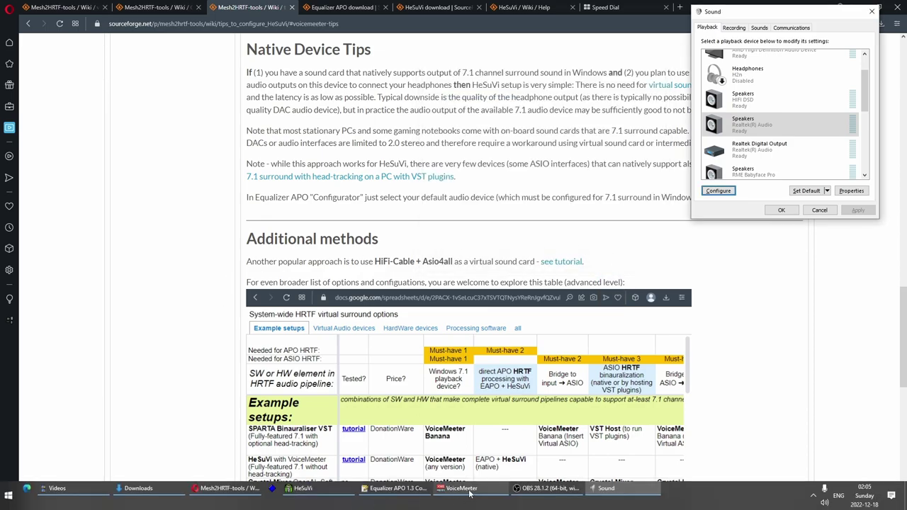
Step: Close VoiceMeeter, since it is no longer needed, and bring HeSuVi to the front
right_click(472, 486)
click(473, 471)
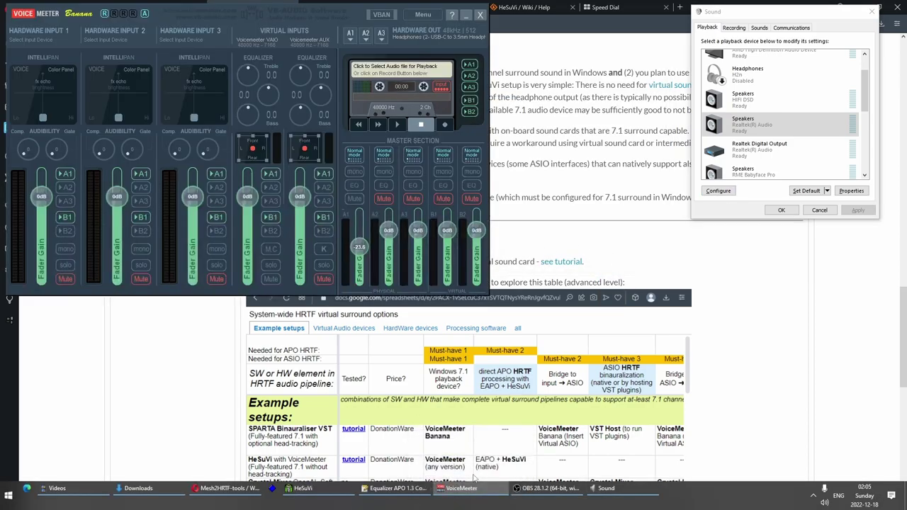
click(813, 496)
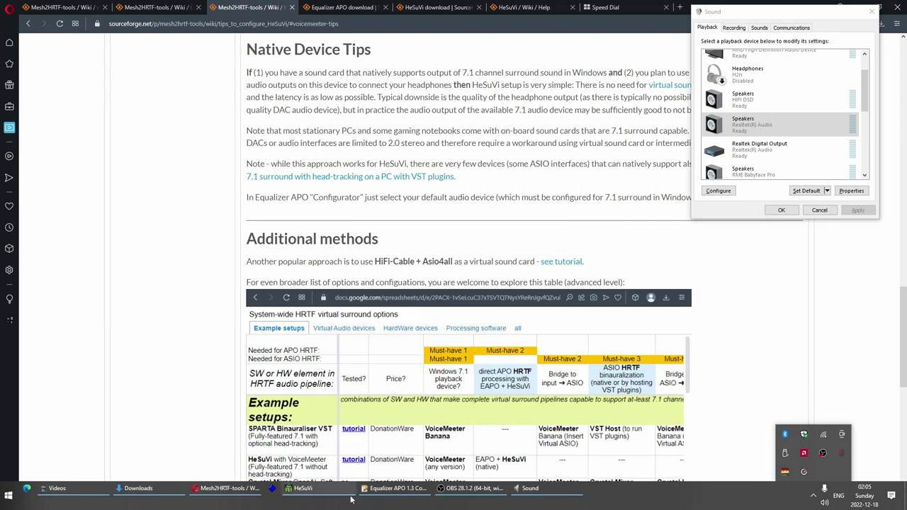
mouse_move(395, 494)
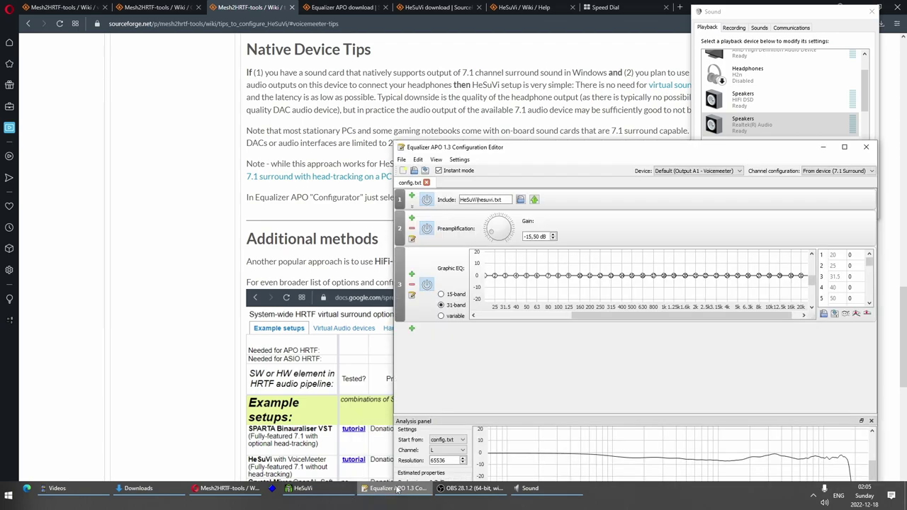
click(402, 160)
click(402, 160)
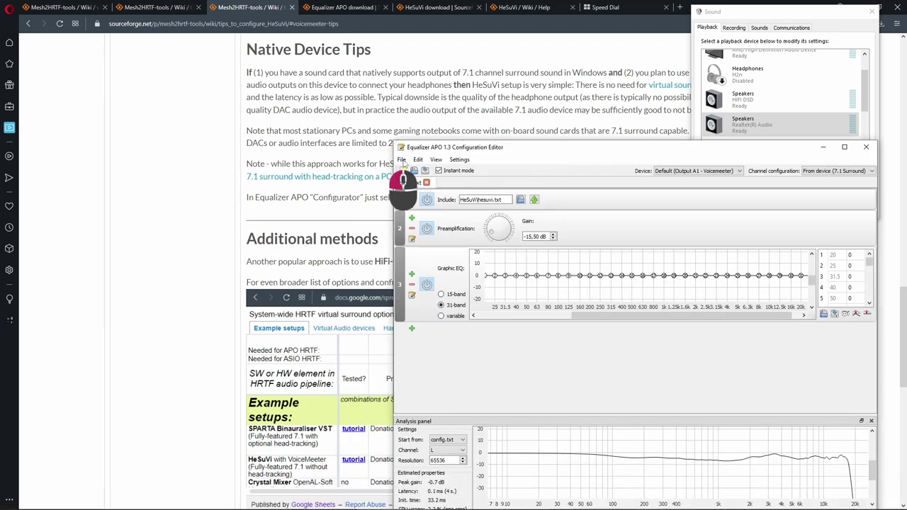
click(307, 494)
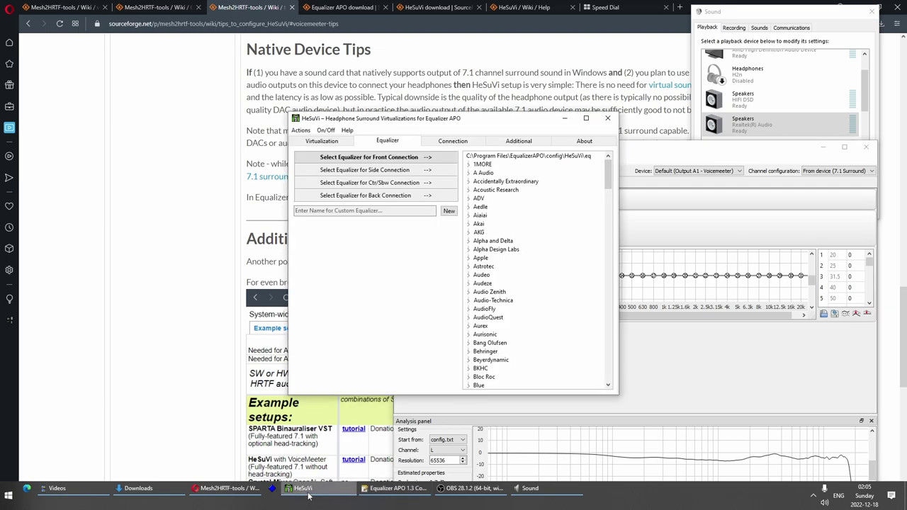
Step: Install the APO on Speakers (Realtek) via the Configurator and set them as the default playback device
click(301, 131)
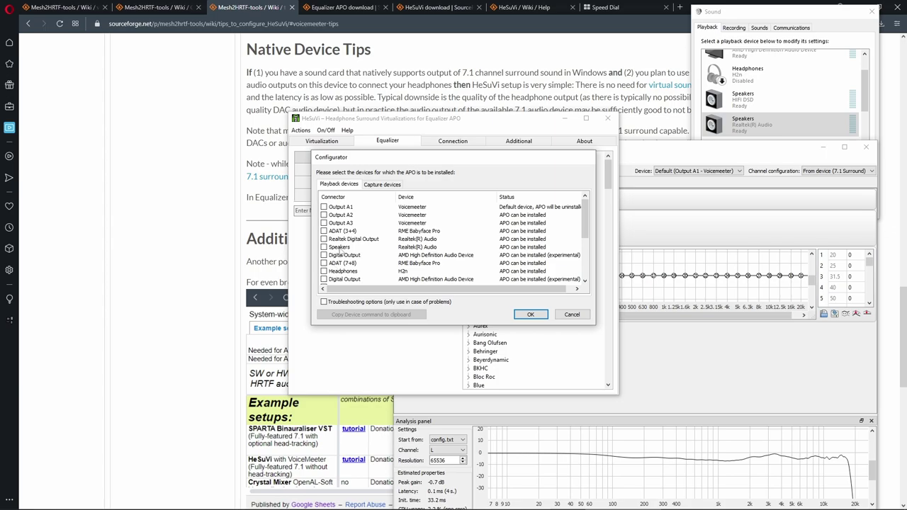
click(324, 247)
click(751, 124)
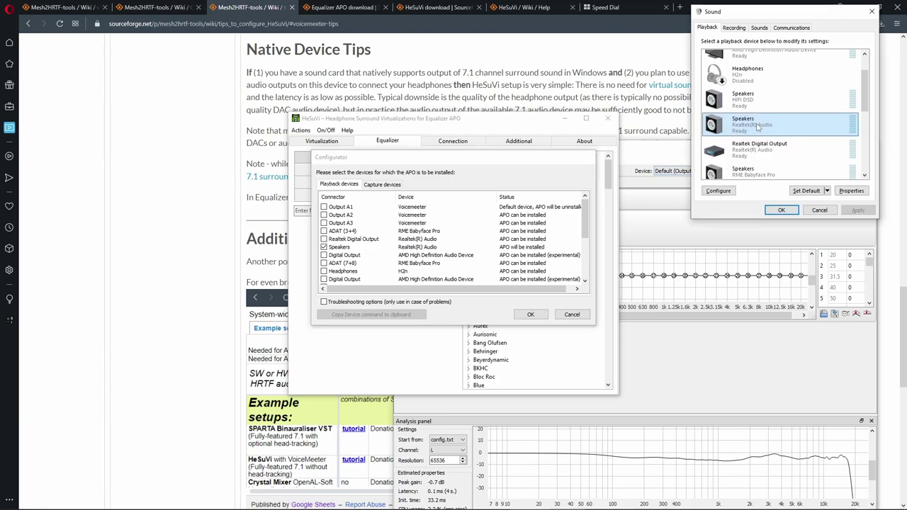
click(801, 190)
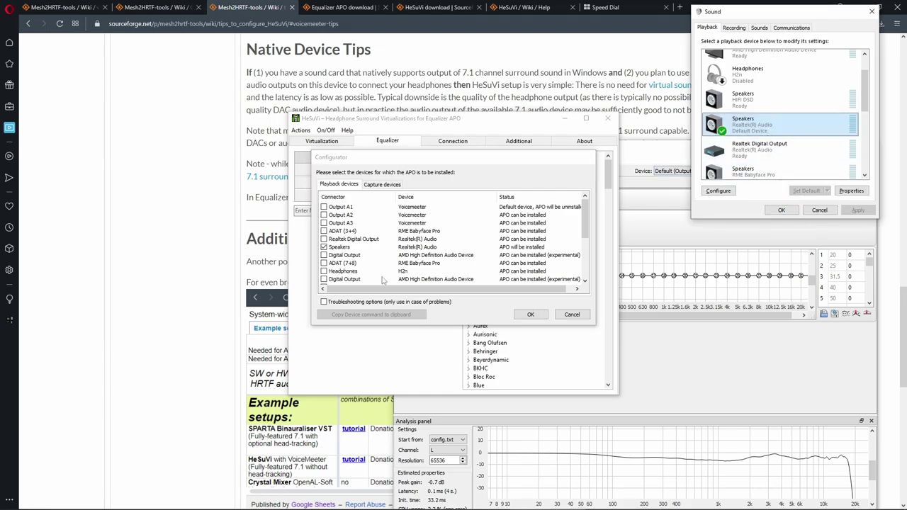
click(537, 316)
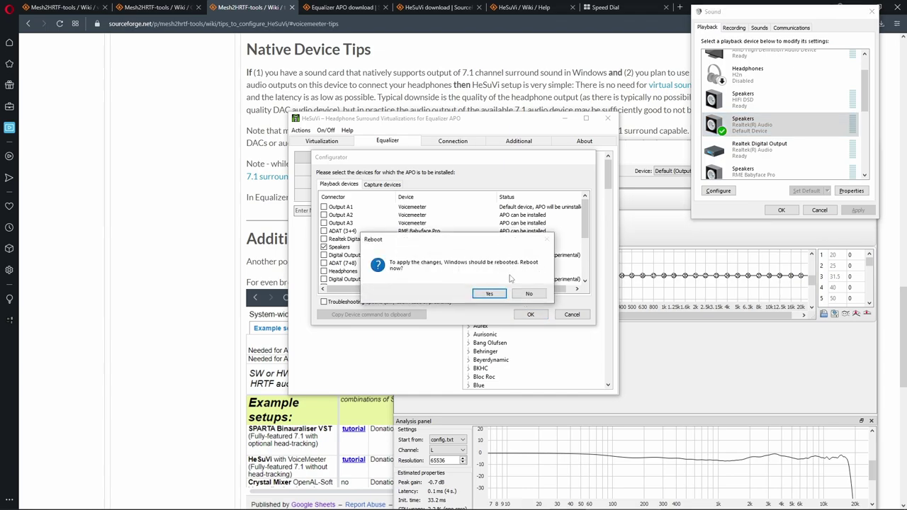
Step: Decline the reboot and restart the Windows audio service from HeSuVi's Actions menu
click(542, 297)
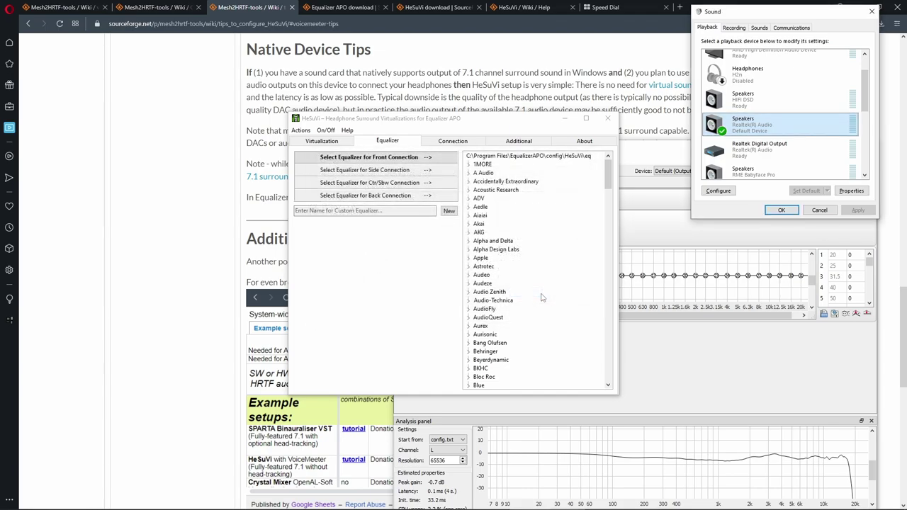
click(301, 131)
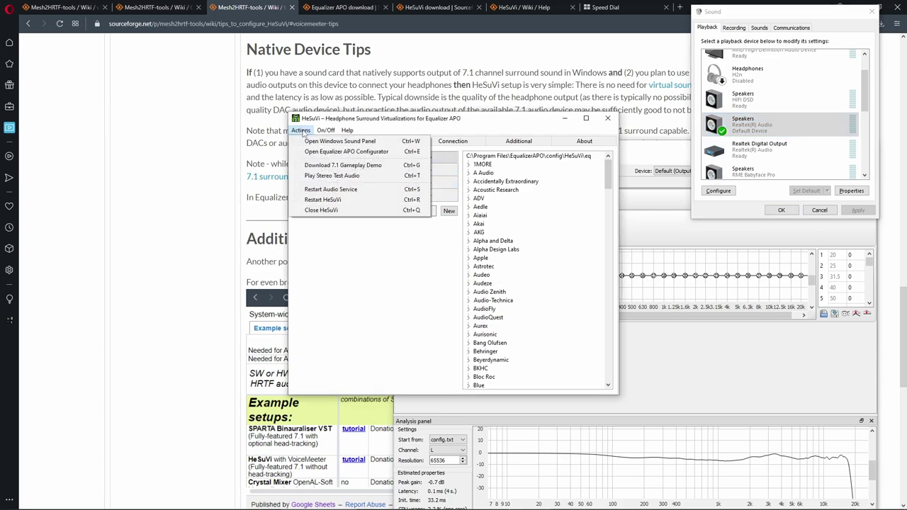
click(312, 221)
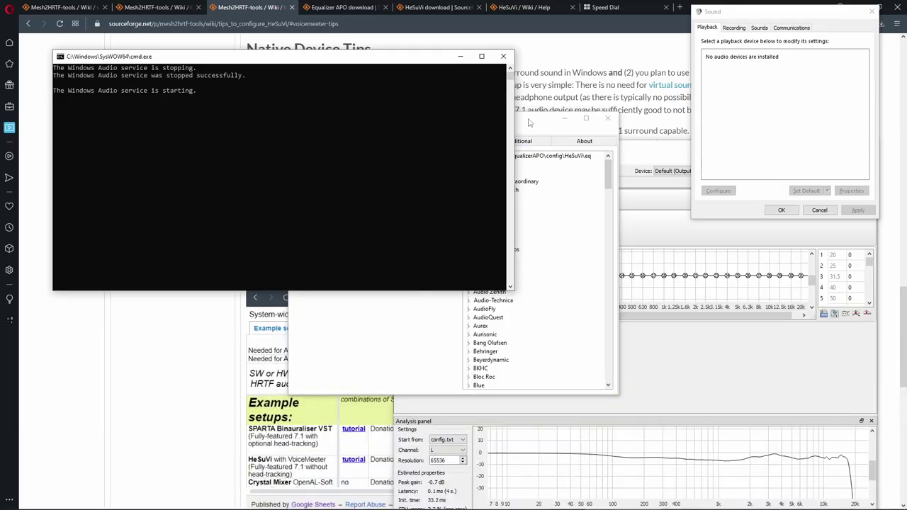
Step: Show HeSuVi's Virtualization settings and select Speakers (Realtek) in the Sound dialog
click(411, 314)
click(323, 141)
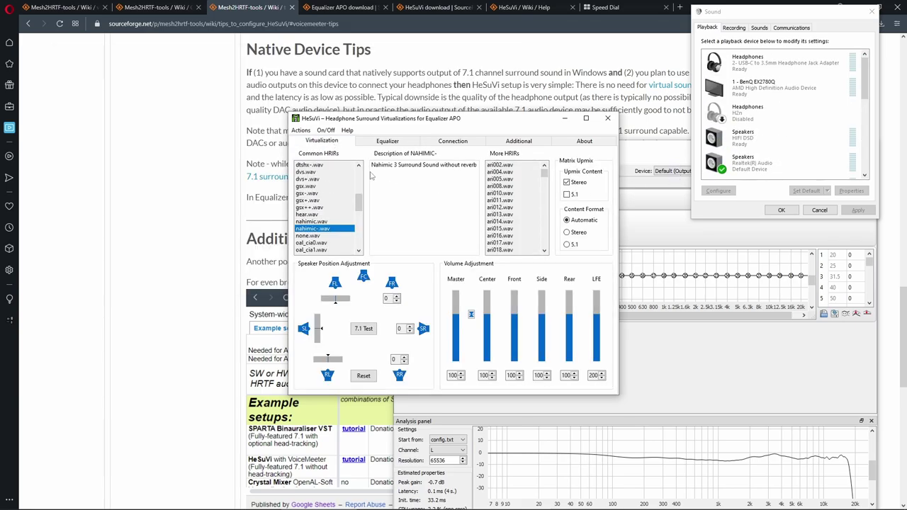
click(777, 166)
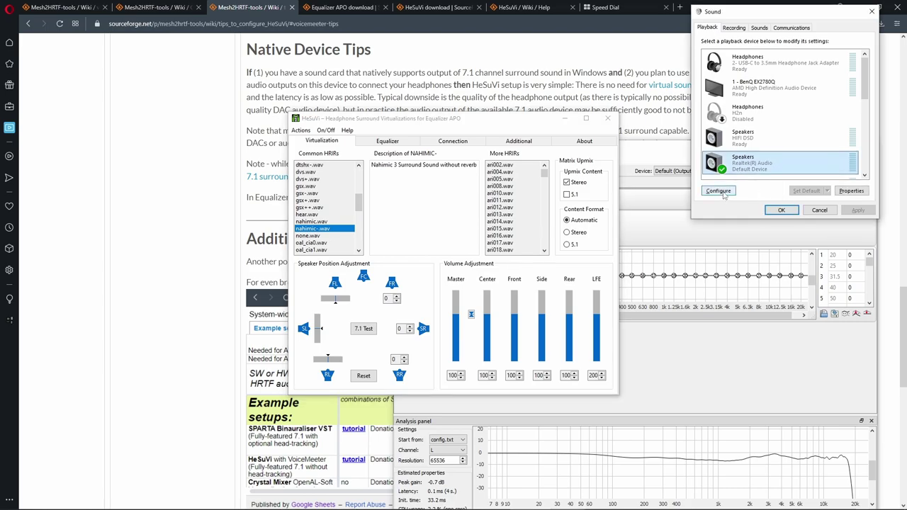
Step: Run and stop the 7.1 Surround speaker test in the Realtek speaker setup
click(718, 190)
click(690, 154)
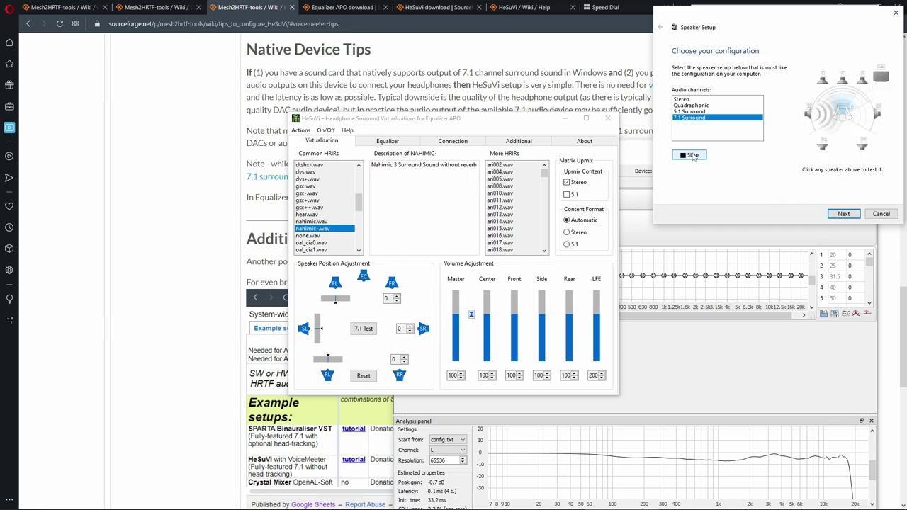
click(691, 156)
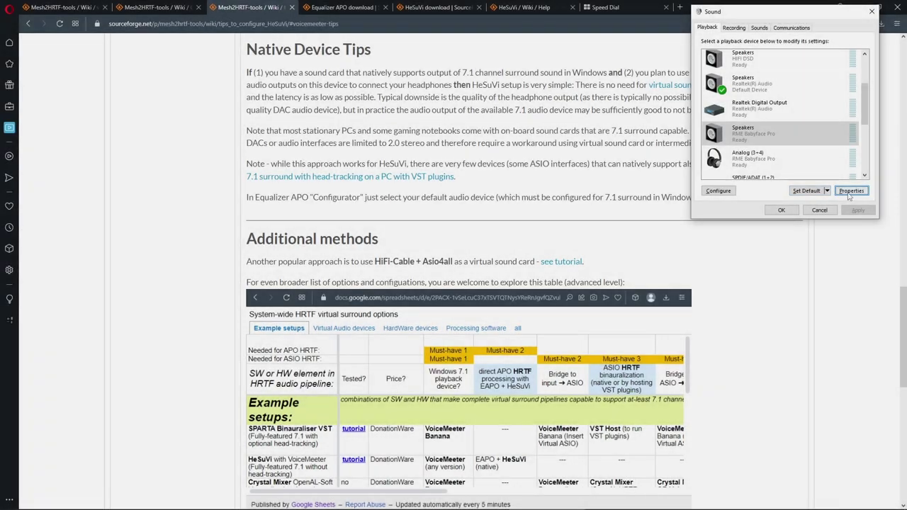
Step: Confirm the Realtek speakers' Speaker Fill, Room Correction and Loudness Equalization are unchecked, then close Properties
click(851, 191)
click(772, 63)
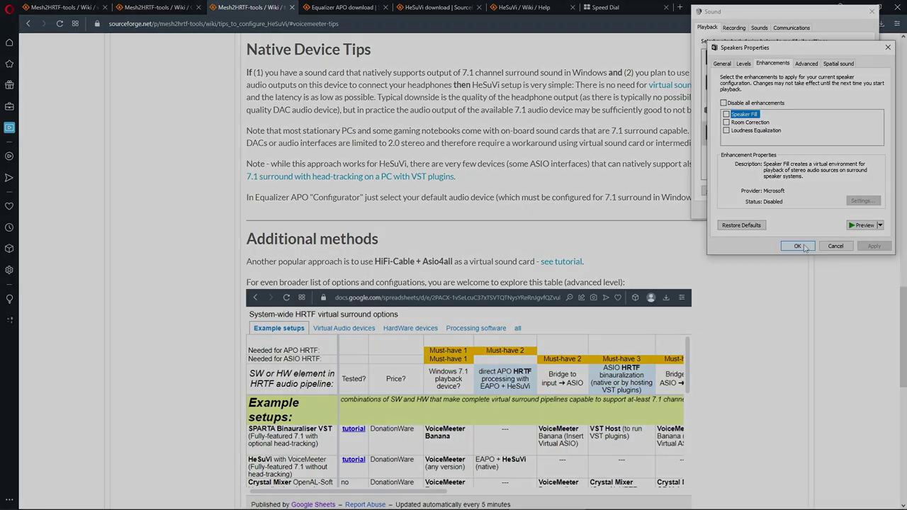
click(799, 246)
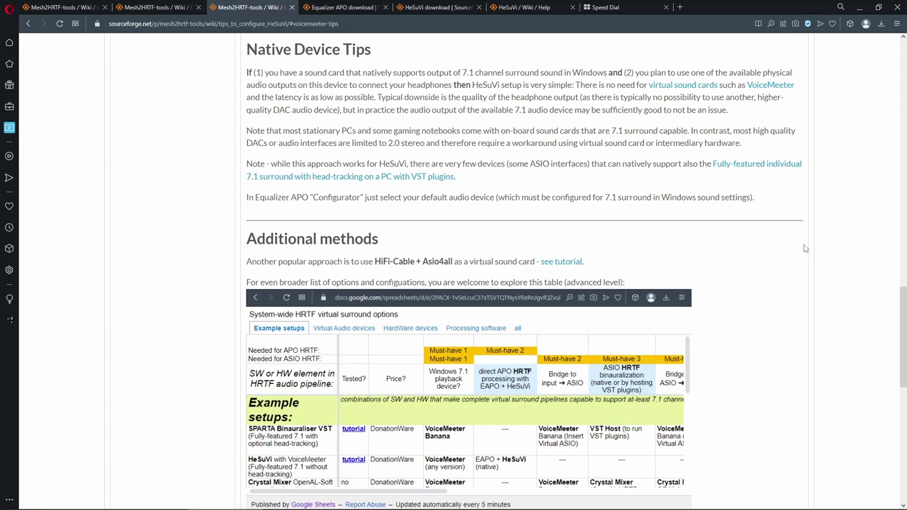
Step: Open the Additional methods 'see tutorial' link in a new tab and switch to the HeSuVi Discussion
scroll(805, 248, down, 1)
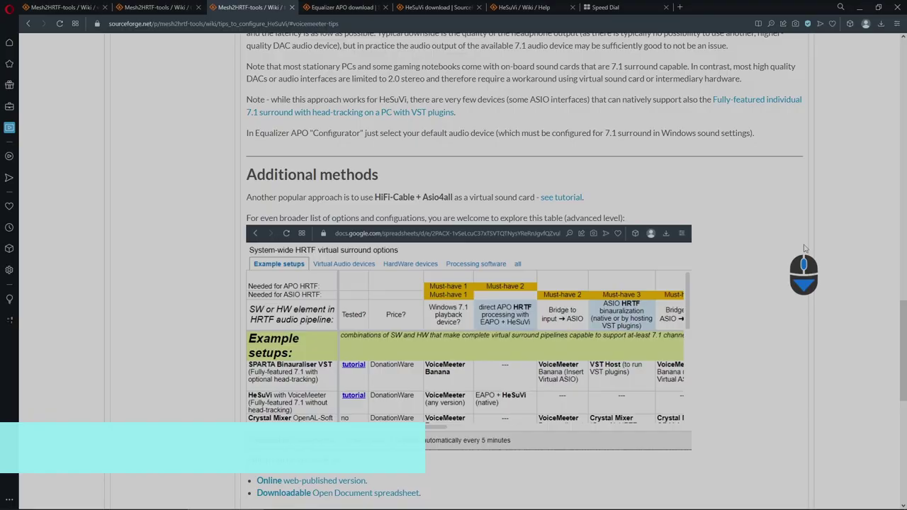
scroll(804, 248, down, 2)
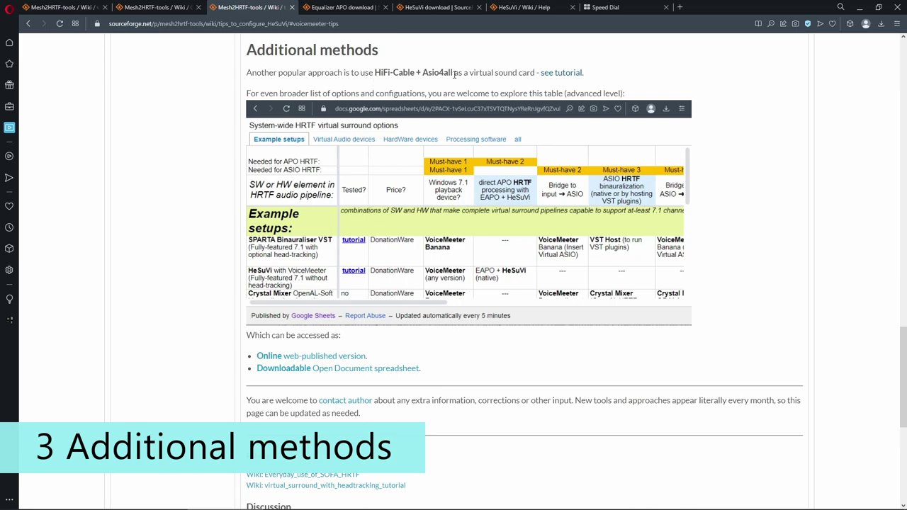
right_click(556, 73)
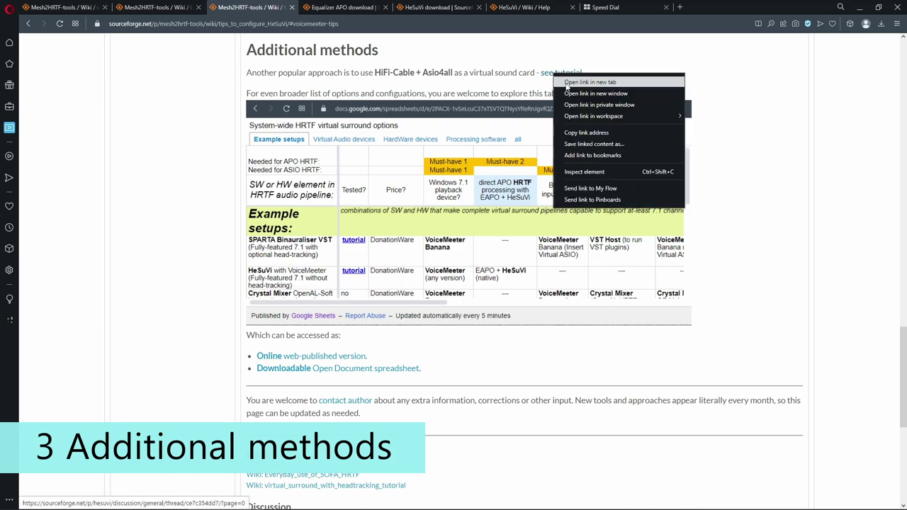
click(566, 84)
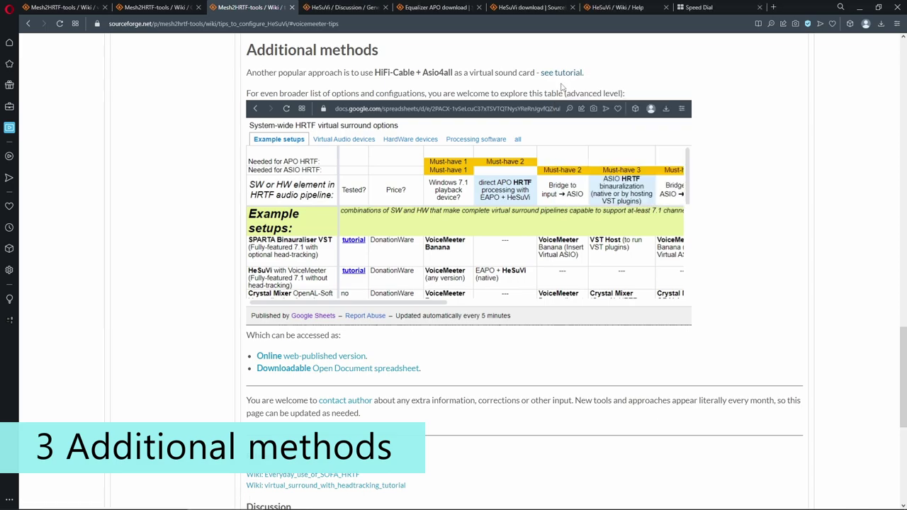
click(330, 8)
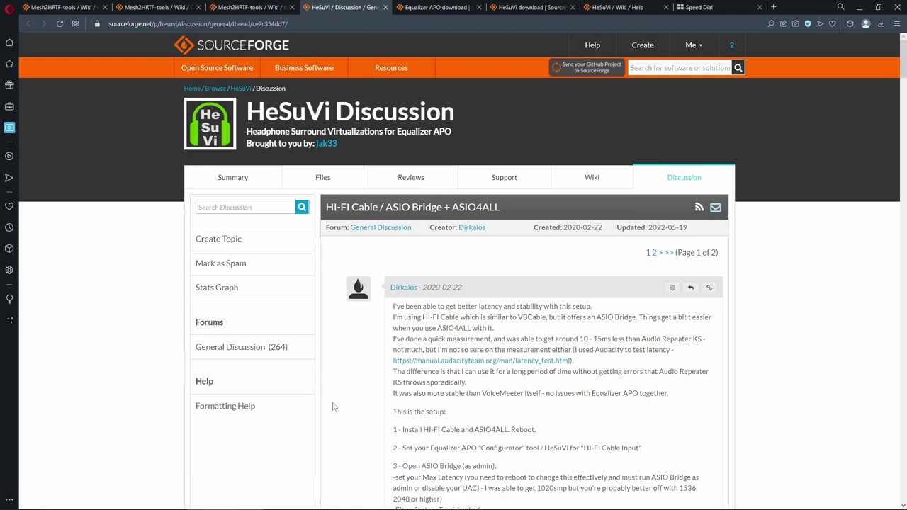
Step: Read through the HI-FI Cable / ASIO Bridge + ASIO4ALL thread, then go to the Mesh2HRTF-tools wiki tab
scroll(333, 406, down, 2)
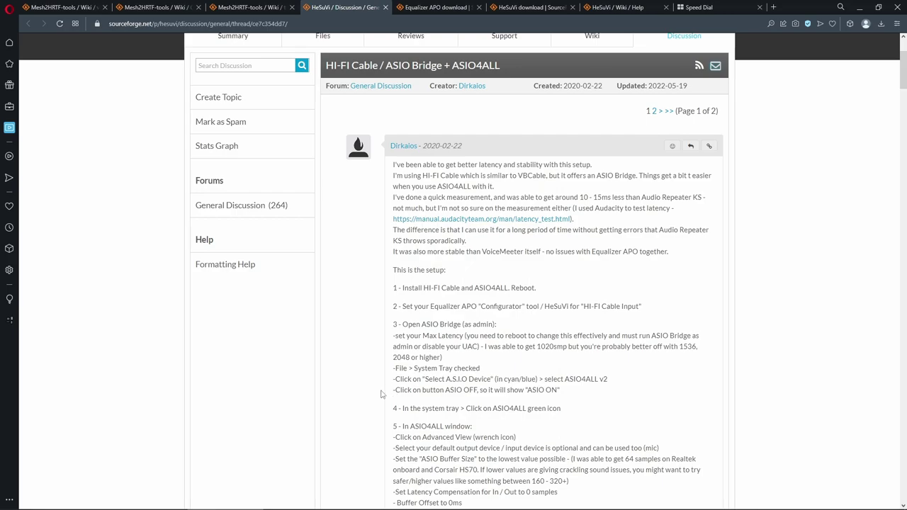
scroll(380, 394, up, 2)
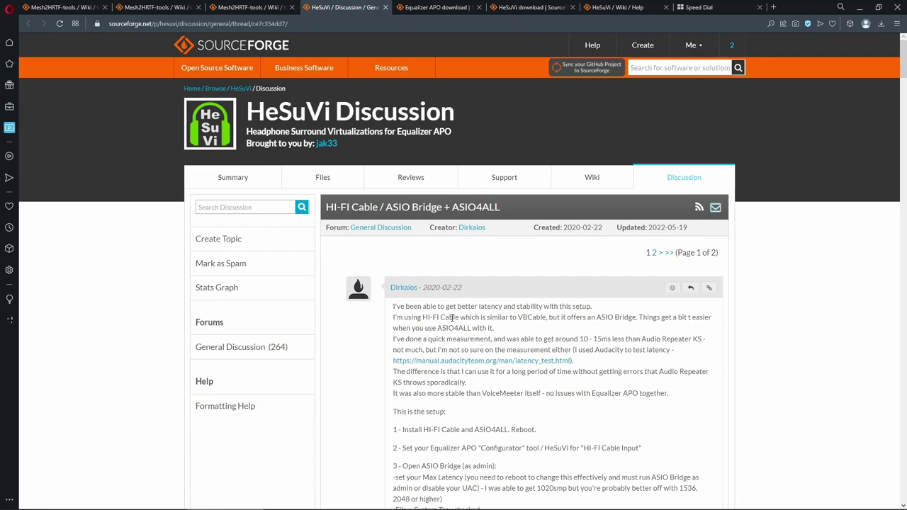
click(251, 13)
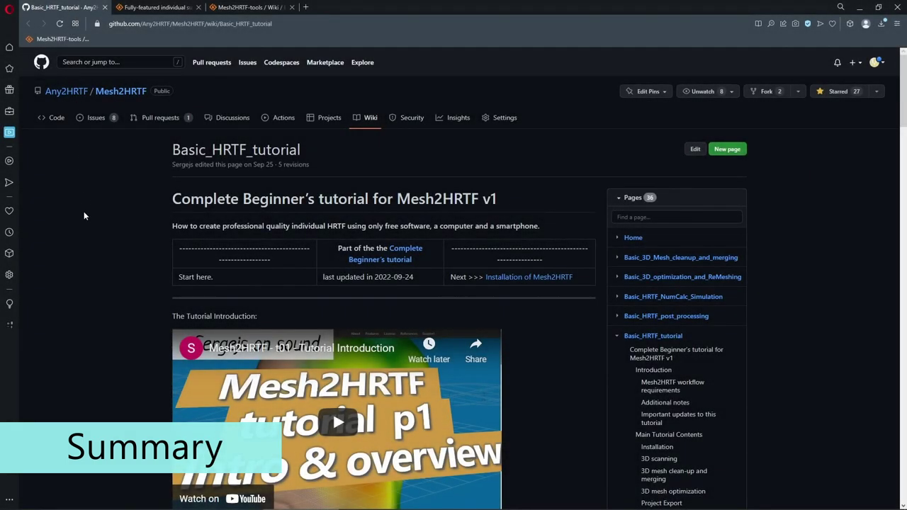
Step: Highlight the 'Complete Beginner's tutorial for Mesh2HRTF v1' heading, then deselect it
drag(169, 199, 532, 199)
click(533, 200)
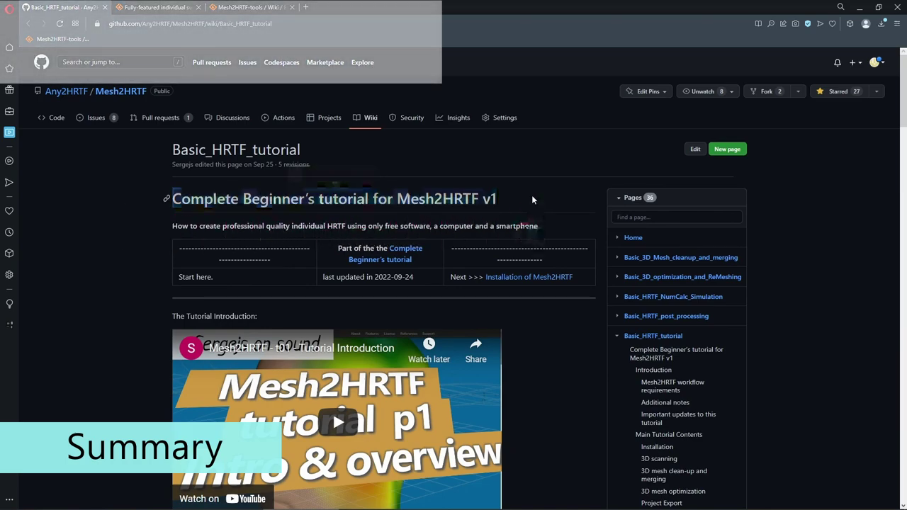